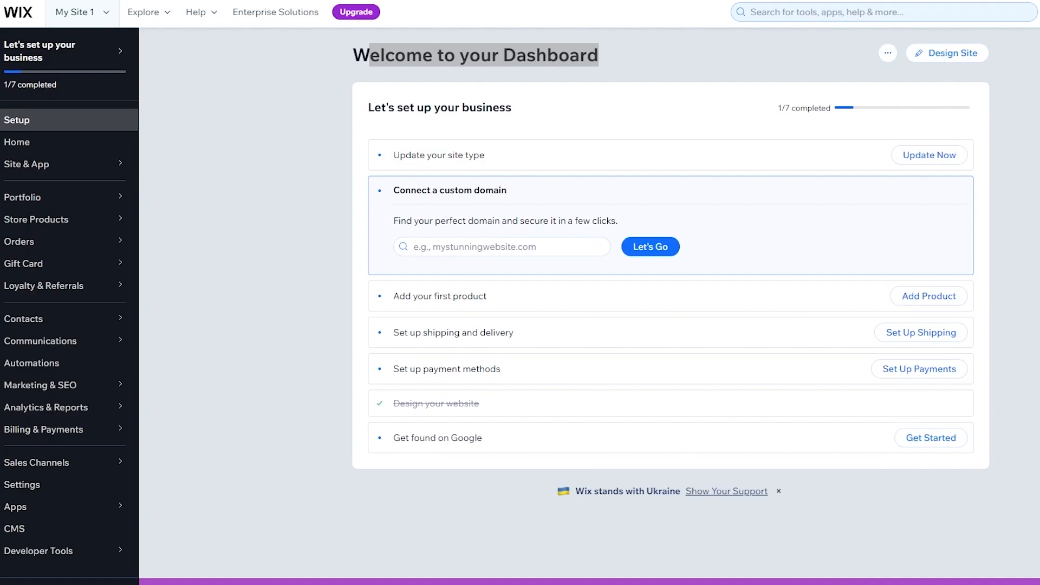
pyautogui.click(287, 154)
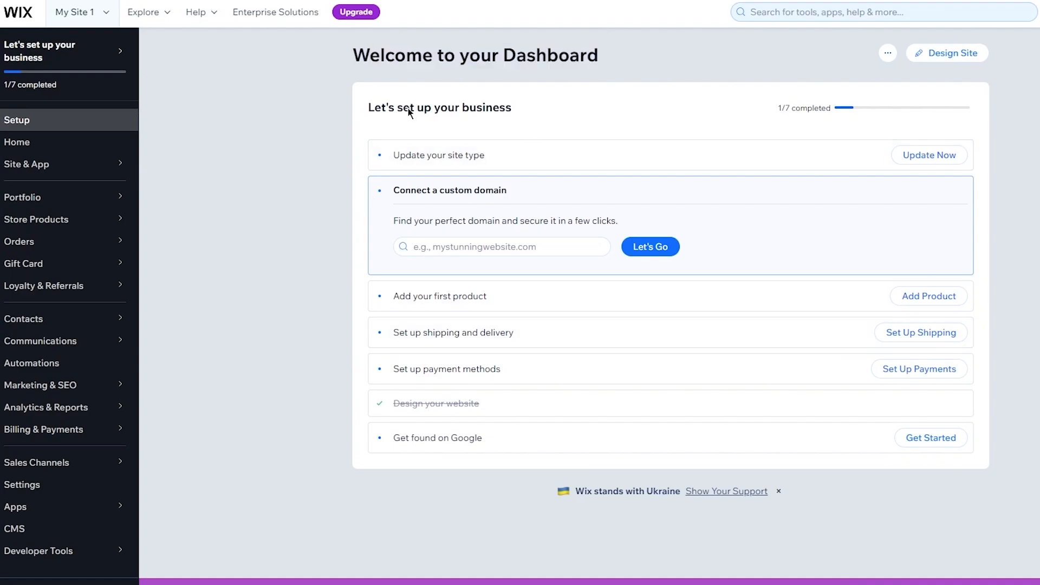
pyautogui.moveTo(343, 98); pyautogui.dragTo(793, 45)
pyautogui.click(686, 43)
# Step: Start a new site from the dashboard and choose Landing Page as the kind of website
pyautogui.click(887, 54)
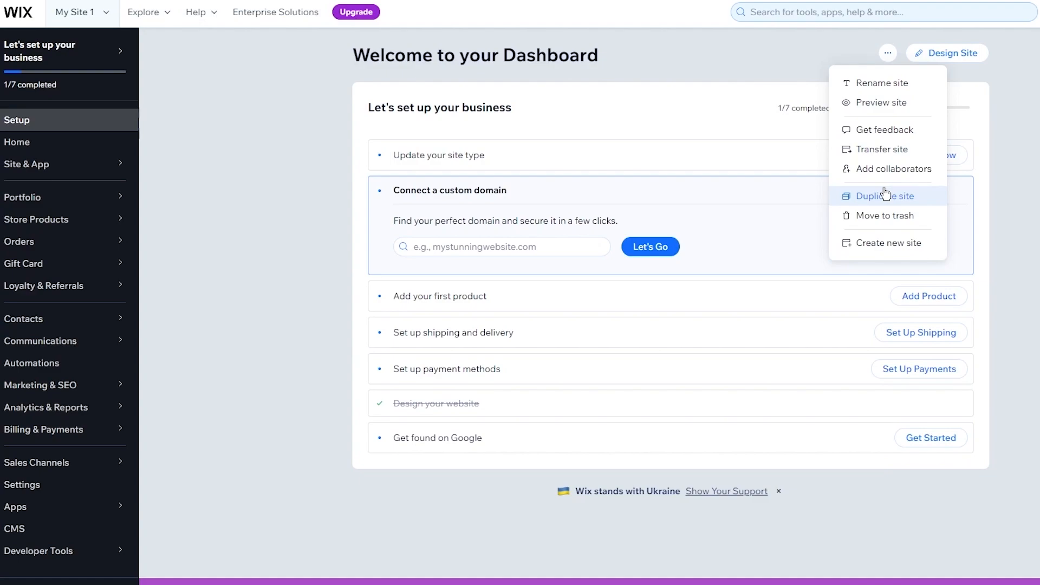
pyautogui.click(885, 245)
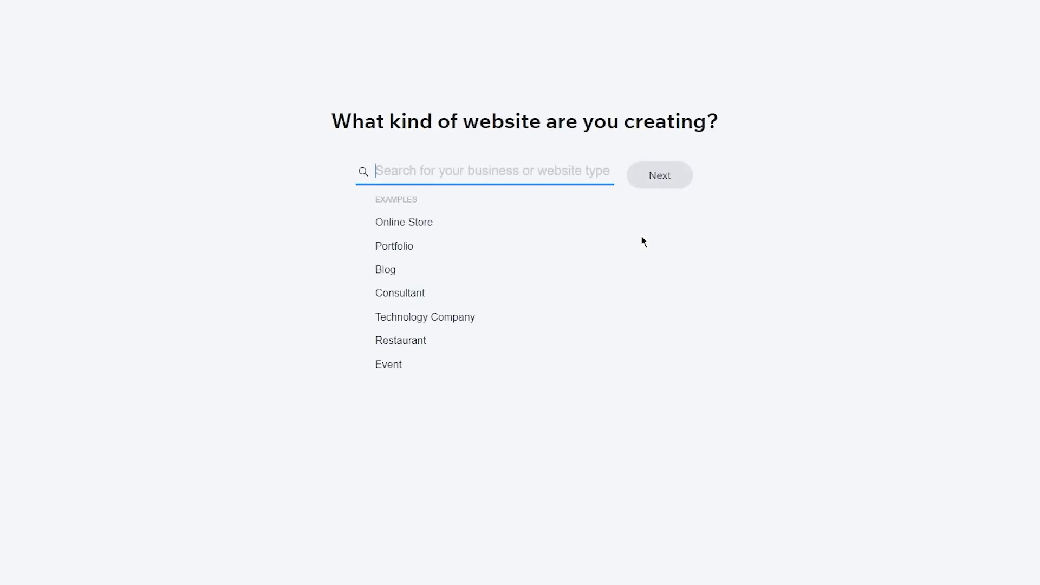
pyautogui.write('landi')
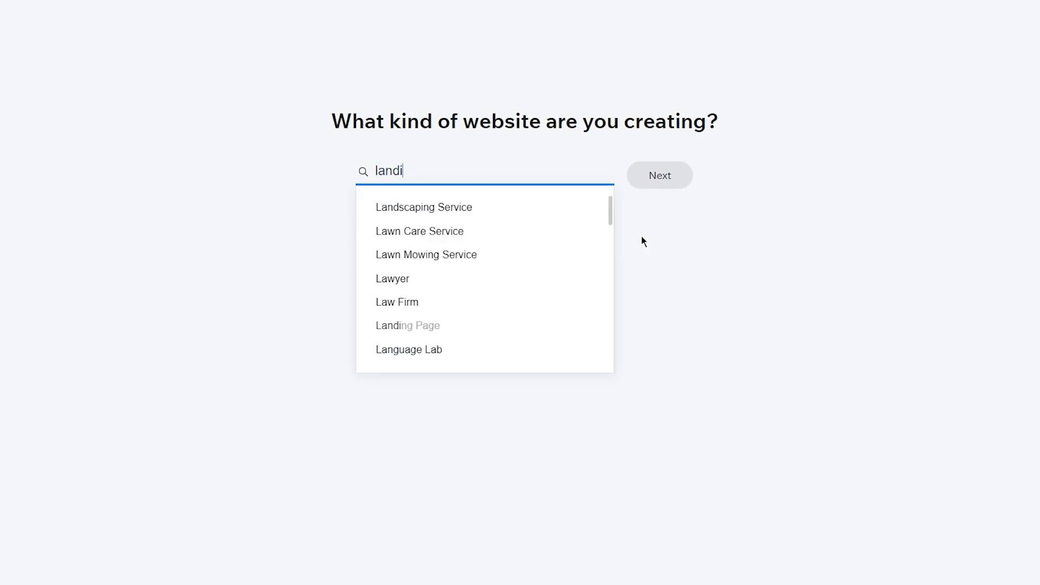
pyautogui.write('ng')
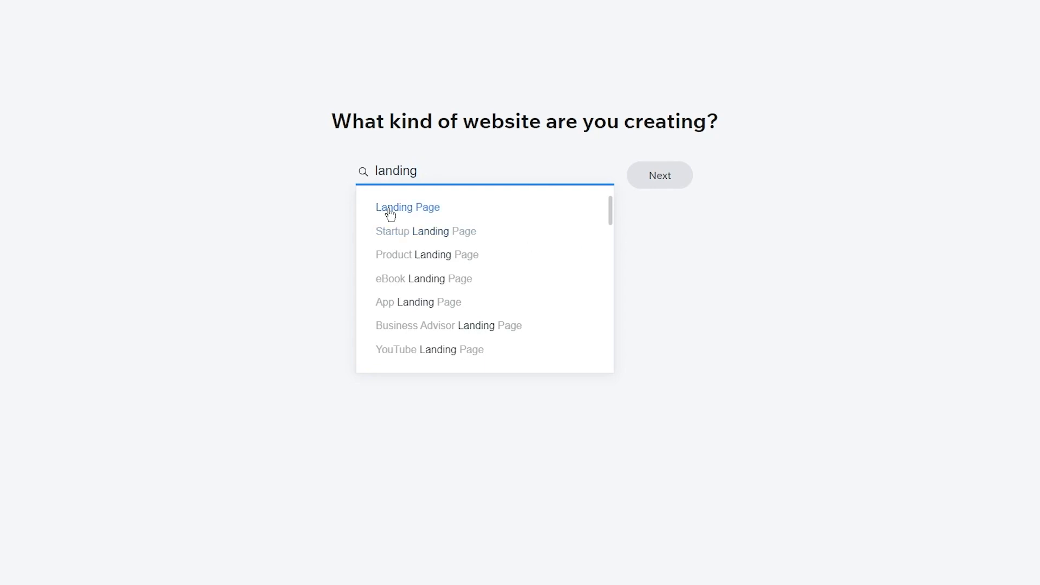
pyautogui.click(386, 210)
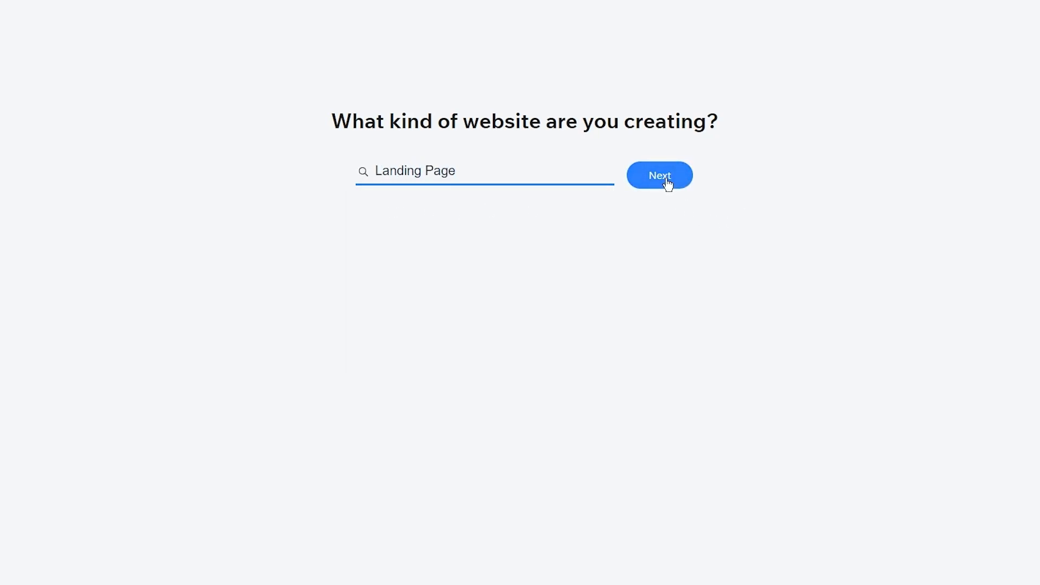
pyautogui.click(668, 185)
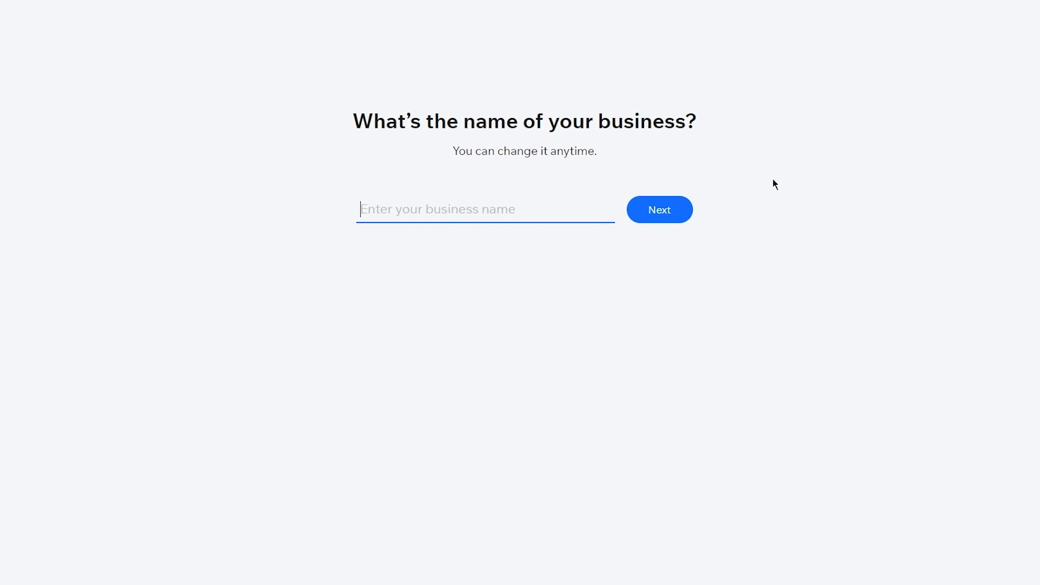
# Step: Enter "john's shoes" as the business name and continue the site setup
pyautogui.write("john's shoes")
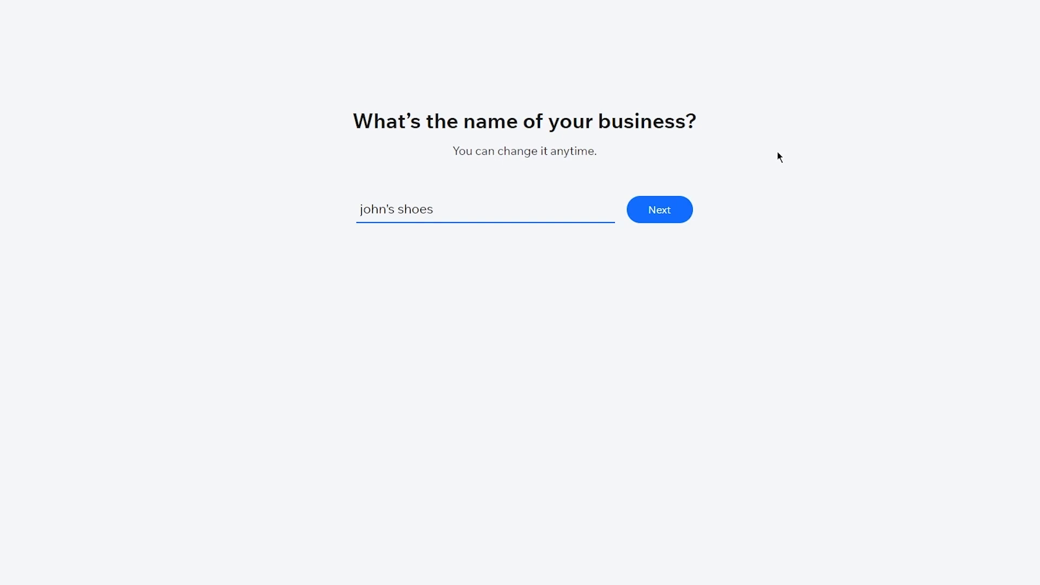
pyautogui.click(641, 217)
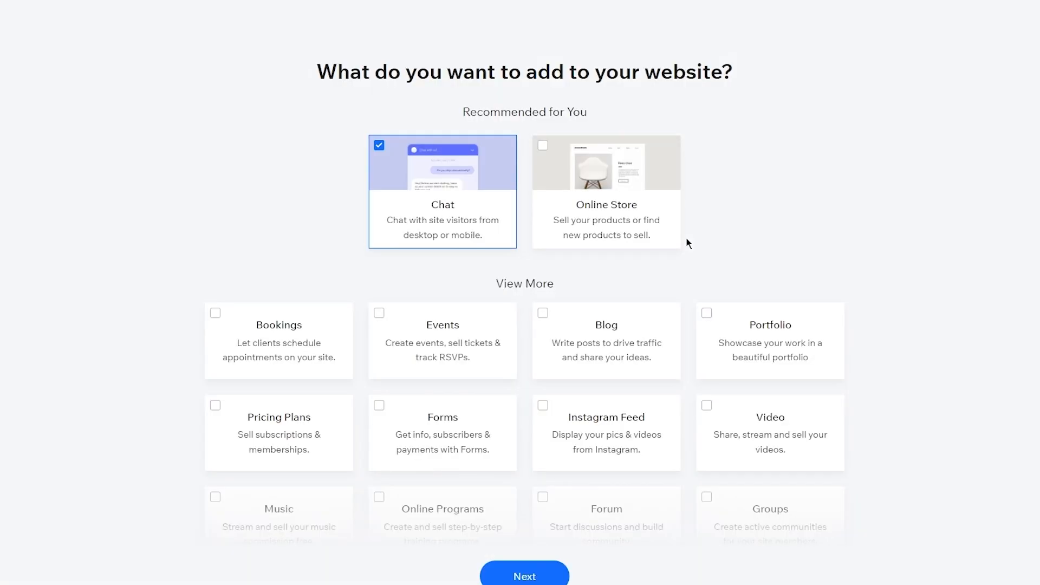
pyautogui.moveTo(162, 65); pyautogui.dragTo(408, 73)
pyautogui.click(779, 76)
pyautogui.scroll(-5, 501, 226)
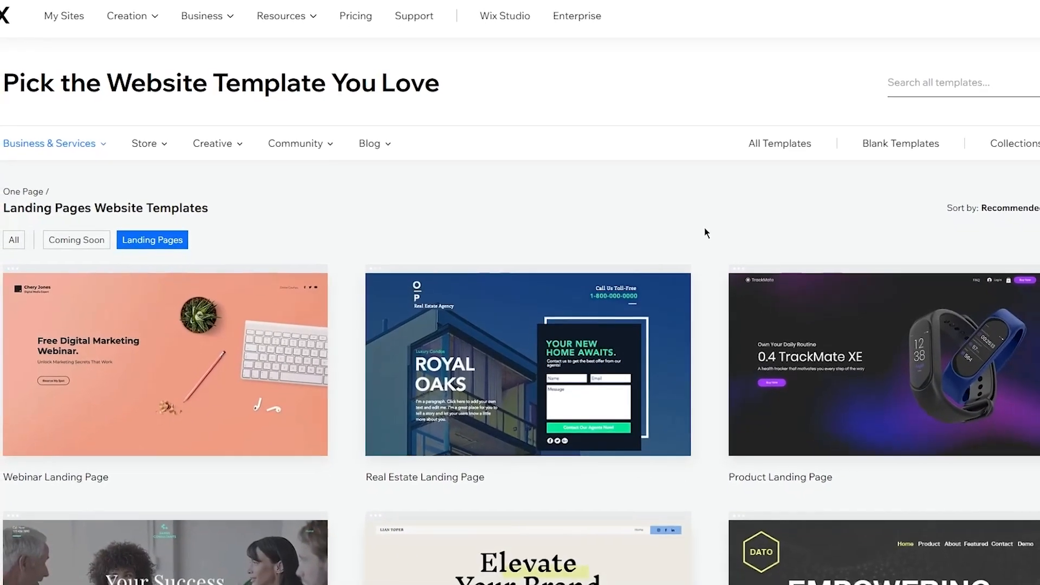
# Step: Browse the designs offered in the Landing Pages website templates
pyautogui.scroll(-10, 704, 228)
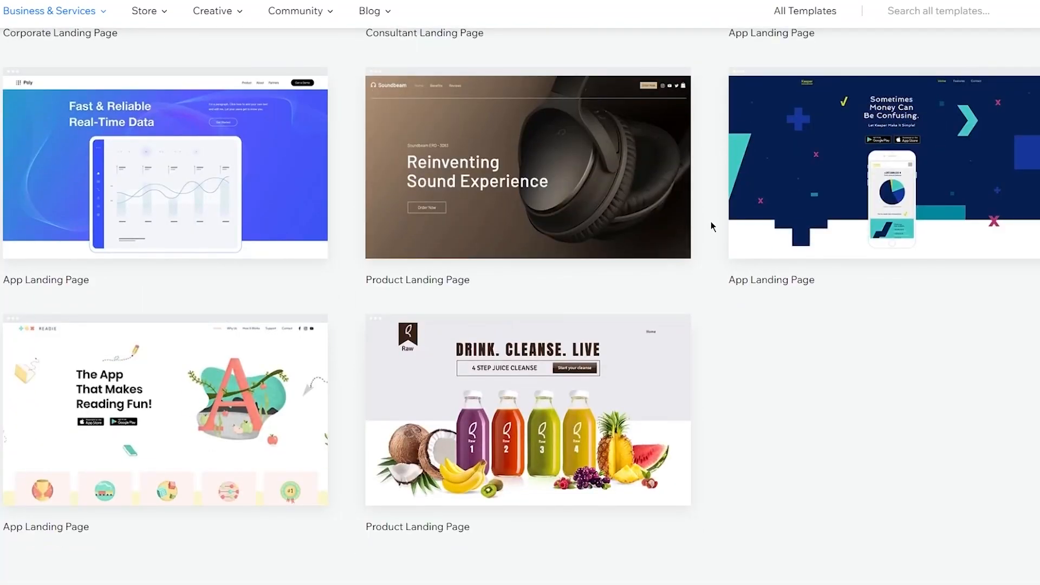
pyautogui.scroll(10, 711, 221)
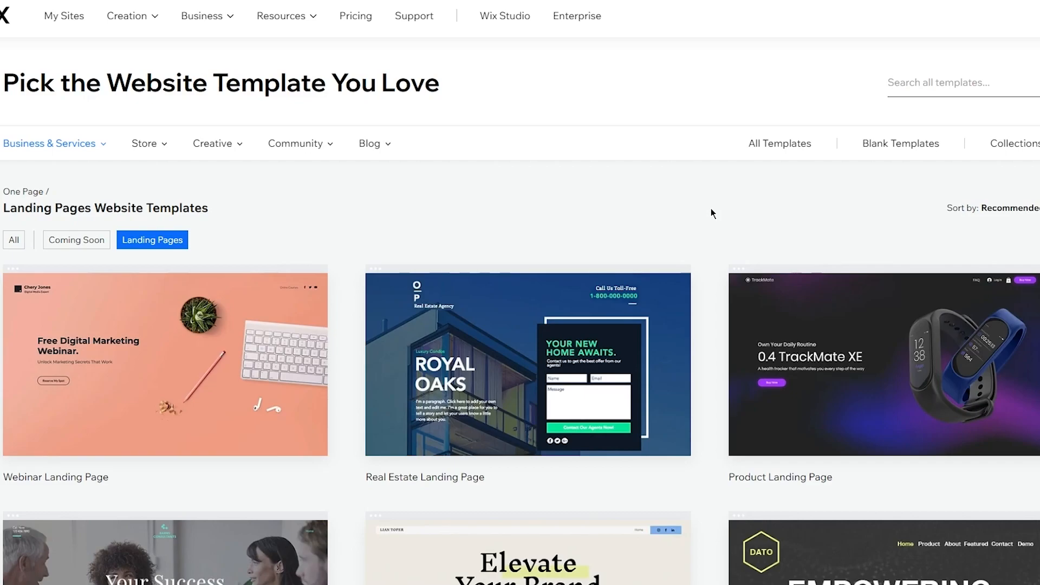
pyautogui.scroll(-3, 711, 209)
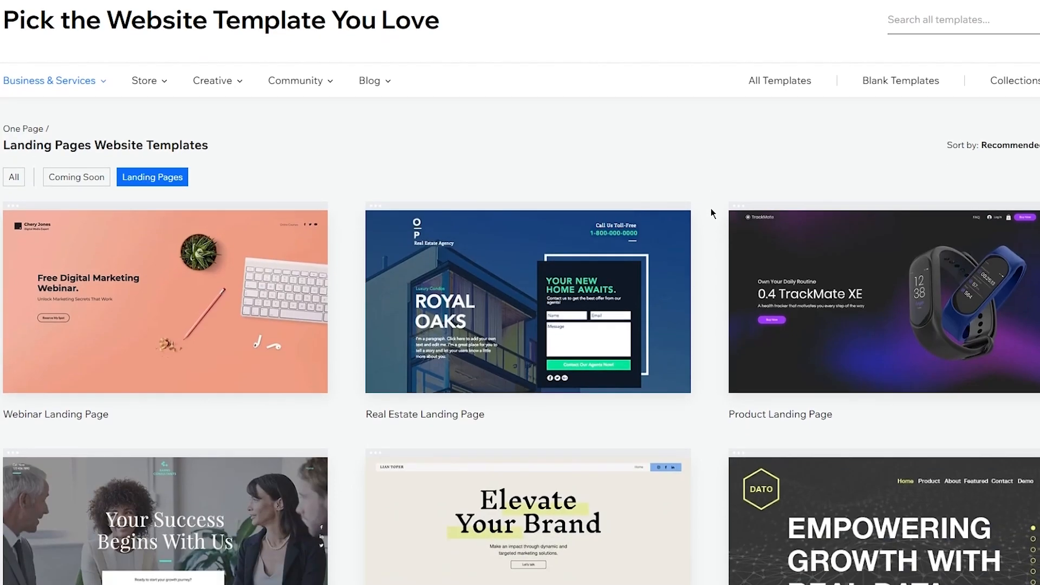
pyautogui.scroll(-6, 711, 208)
pyautogui.scroll(8, 711, 208)
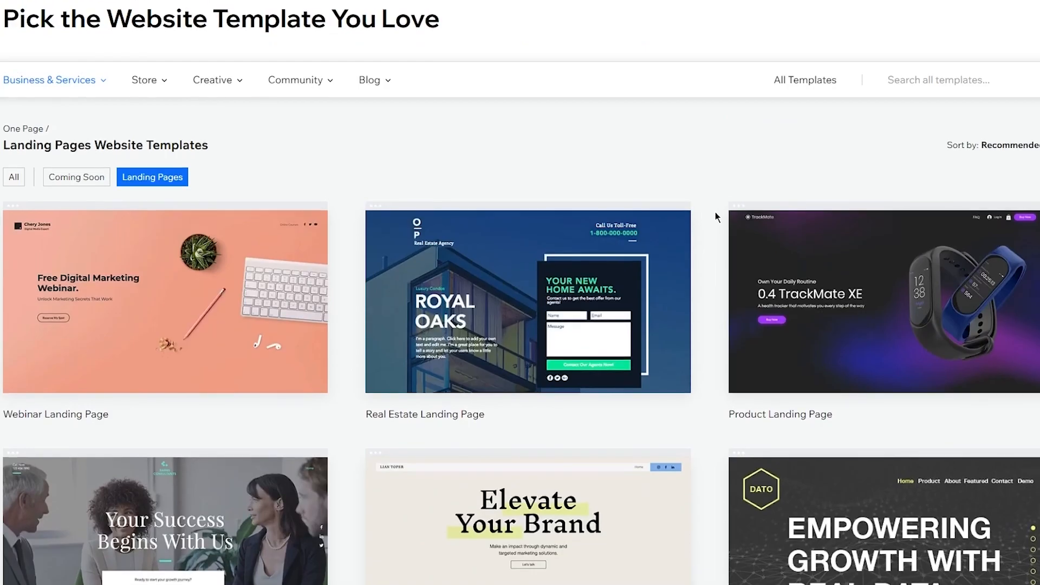
# Step: Preview the TrackMate Product Landing Page template, open it for editing, and dismiss the AI site content dialog
pyautogui.moveTo(903, 280)
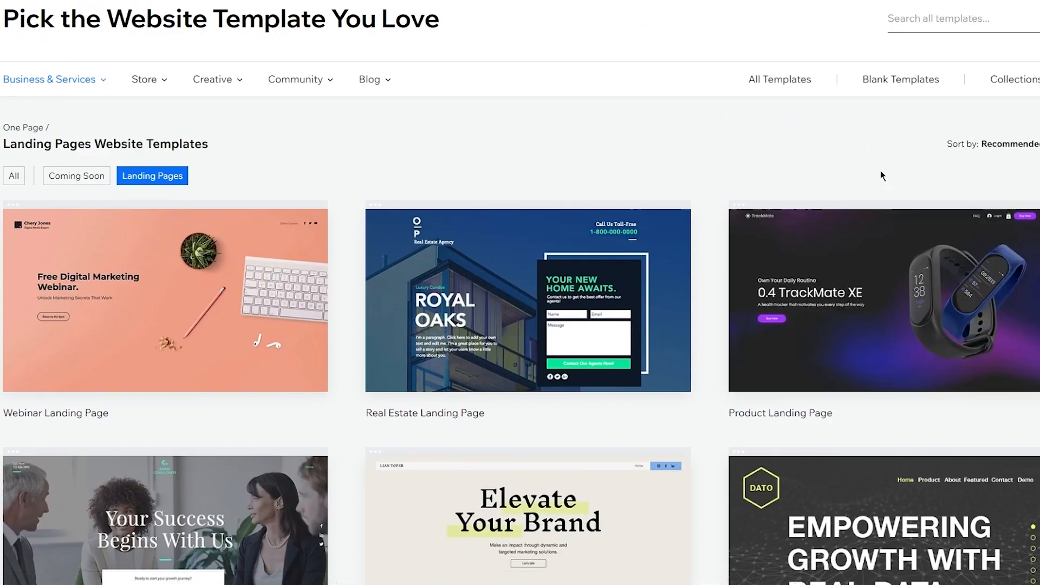
pyautogui.moveTo(886, 300)
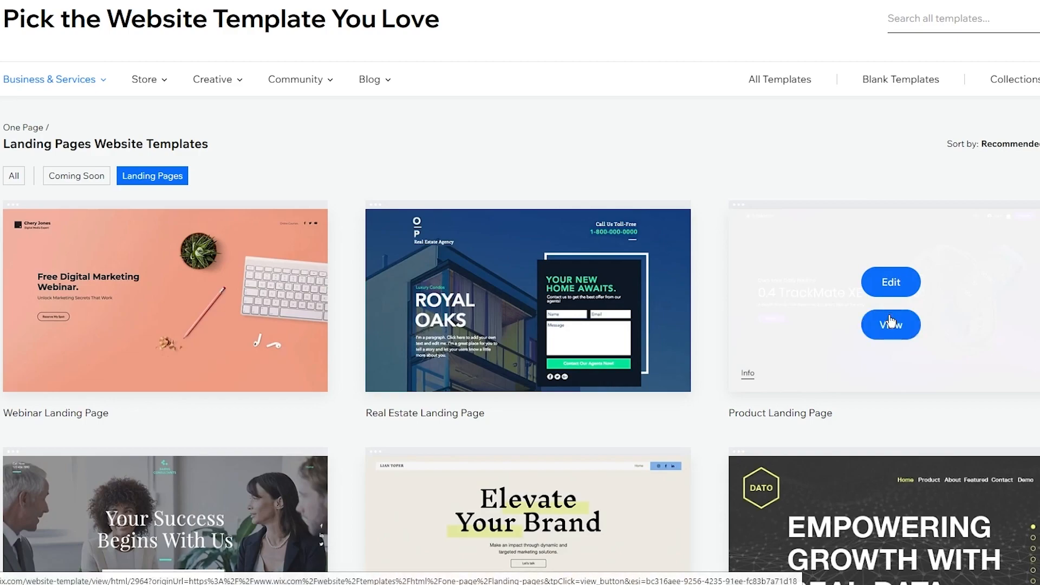
pyautogui.click(890, 320)
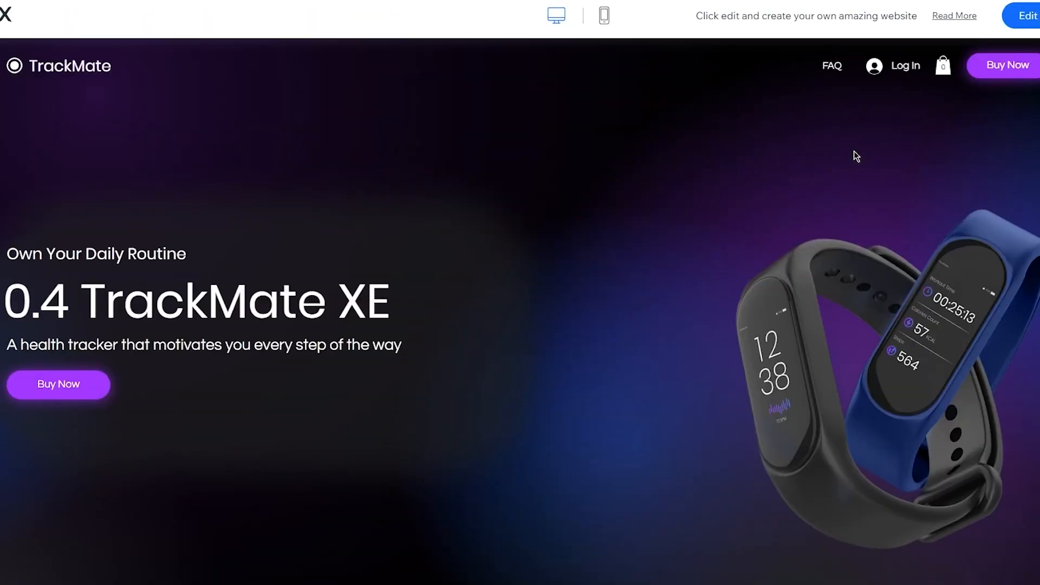
pyautogui.scroll(-3, 853, 151)
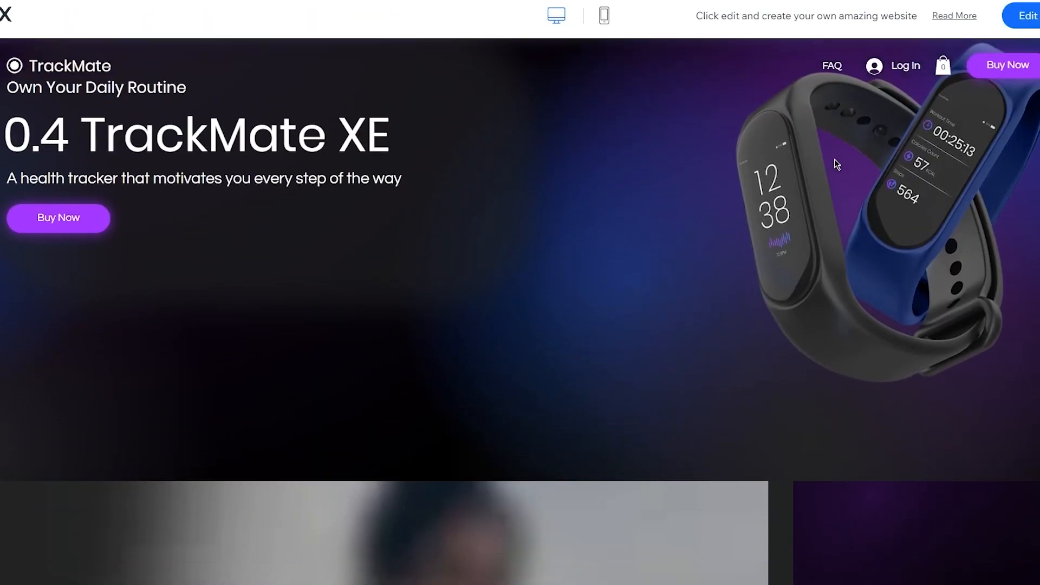
pyautogui.scroll(3, 869, 209)
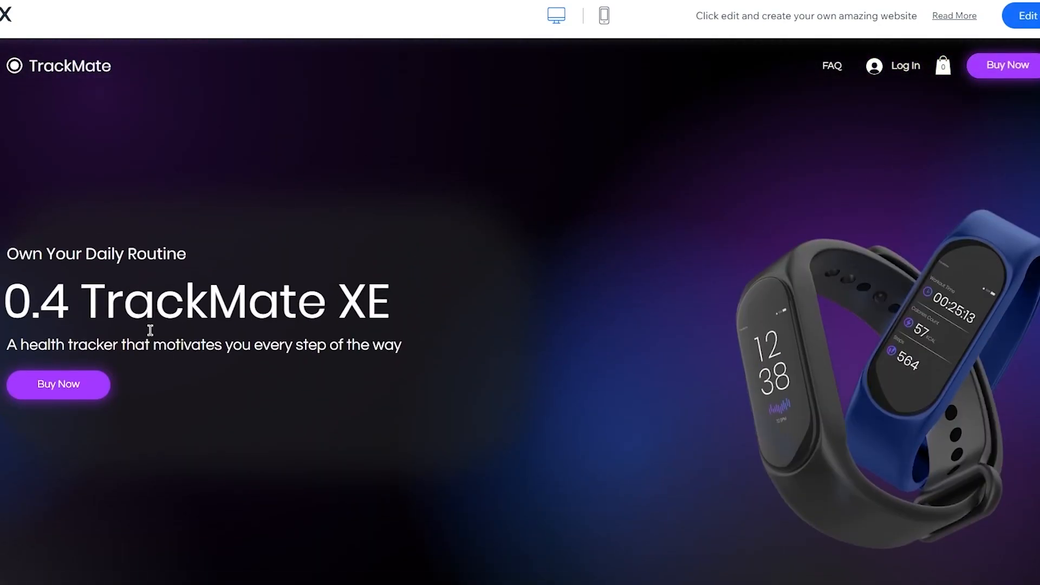
pyautogui.click(1021, 16)
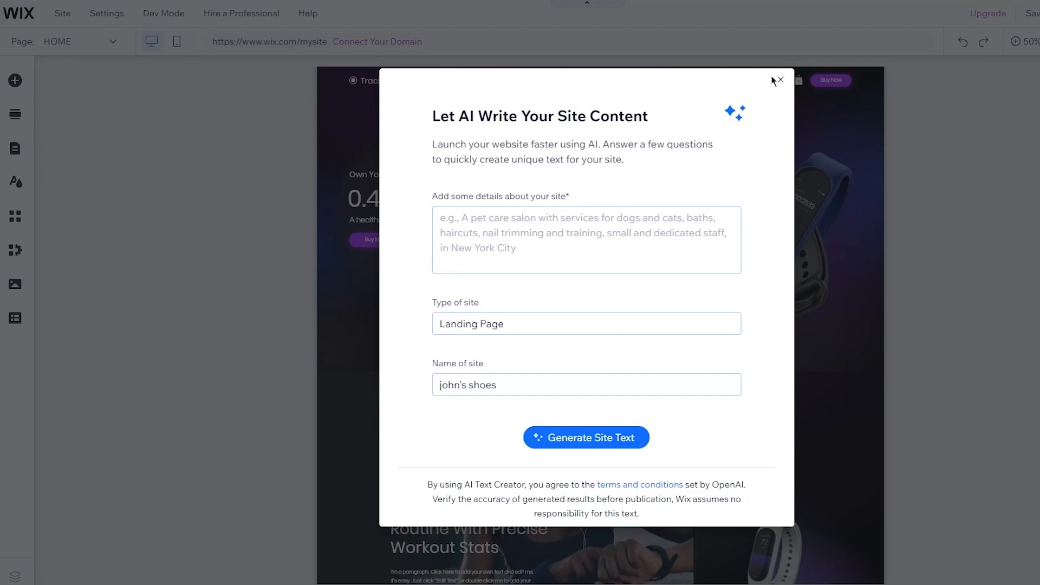
pyautogui.click(780, 80)
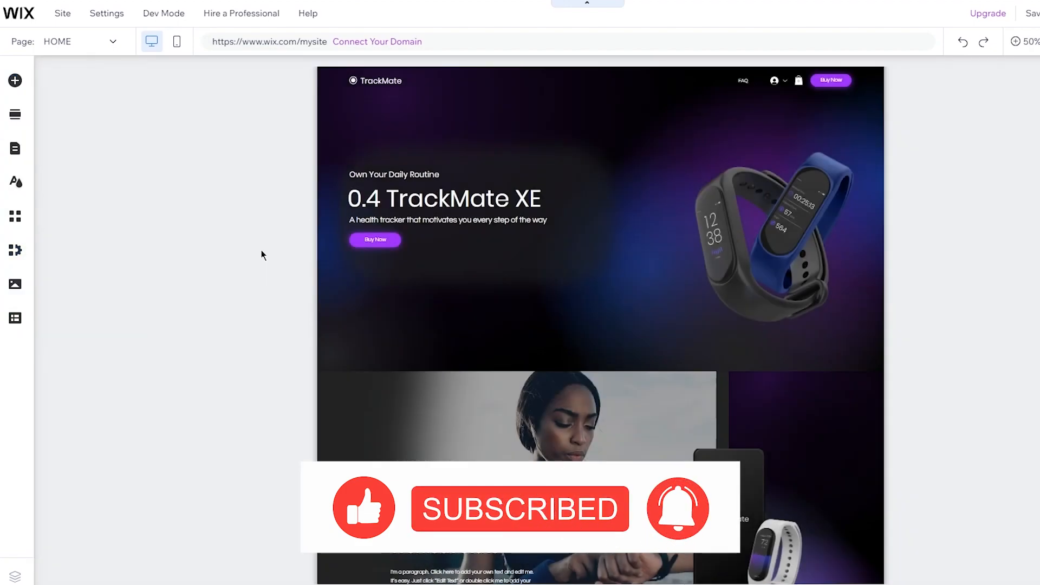
# Step: Look over the template's header and page sections at 100% zoom in the editor
pyautogui.click(1020, 42)
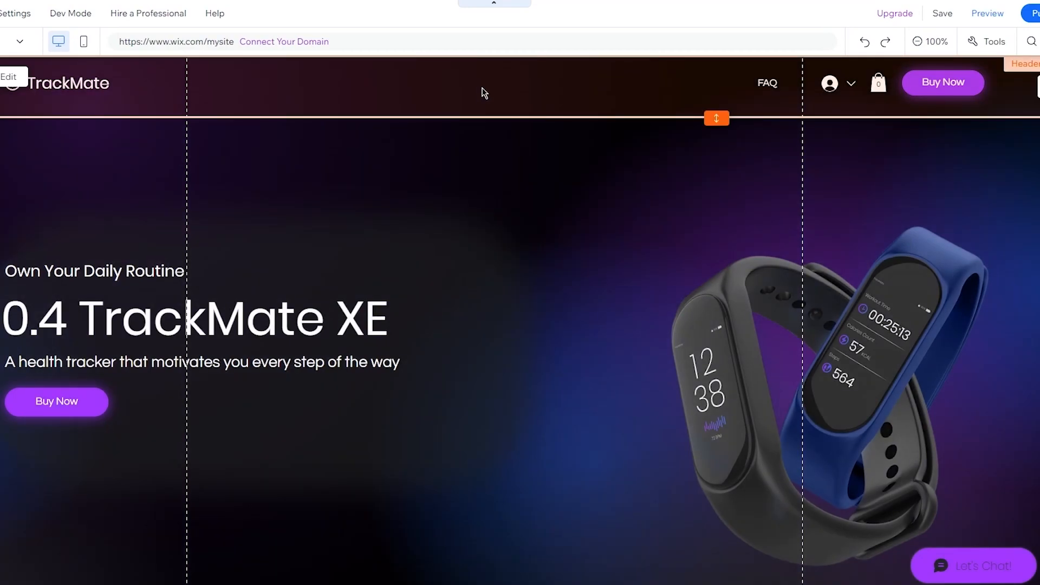
pyautogui.click(482, 88)
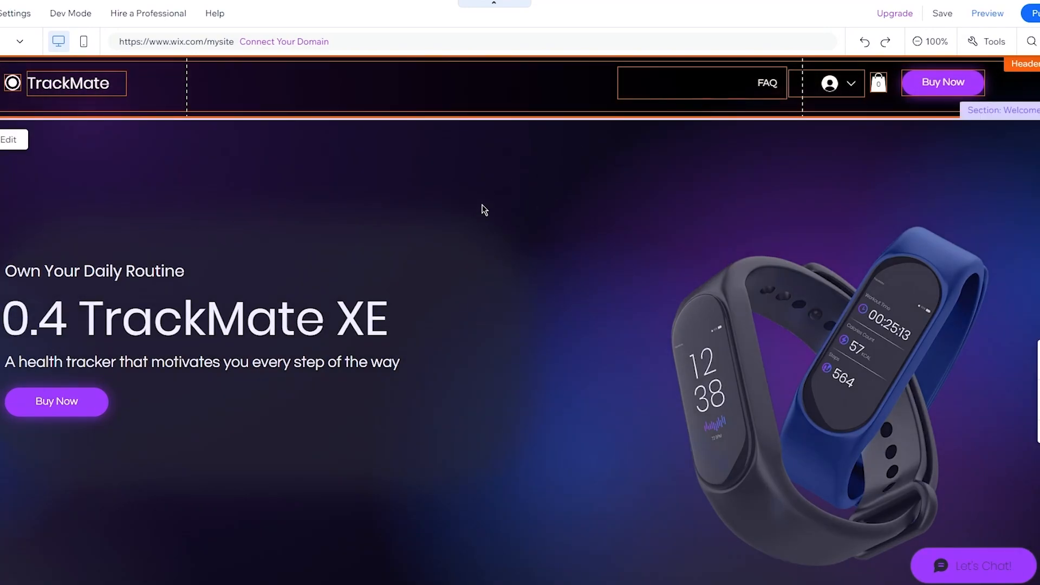
pyautogui.scroll(-10, 580, 209)
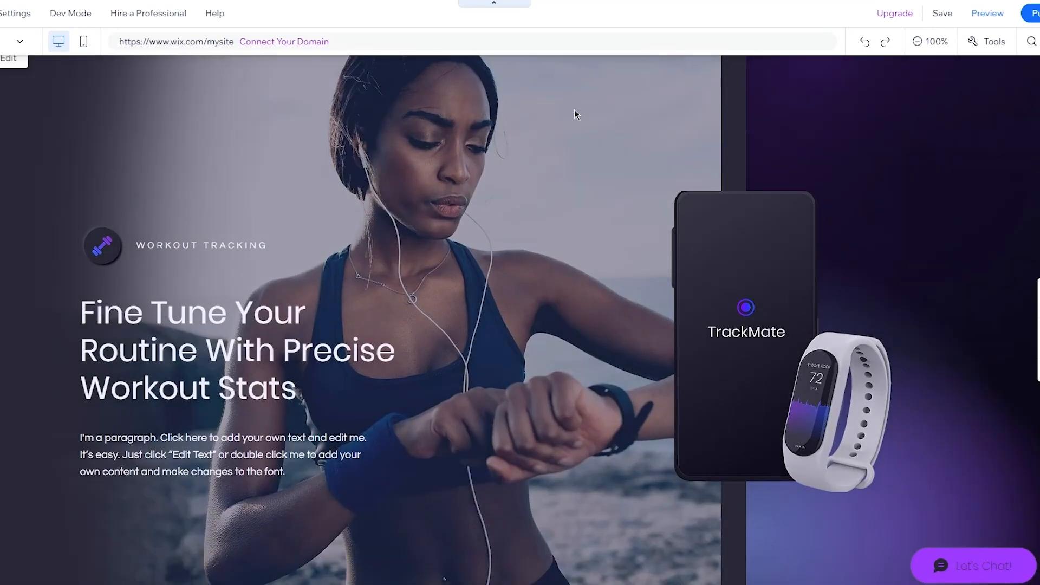
pyautogui.scroll(-10, 551, 209)
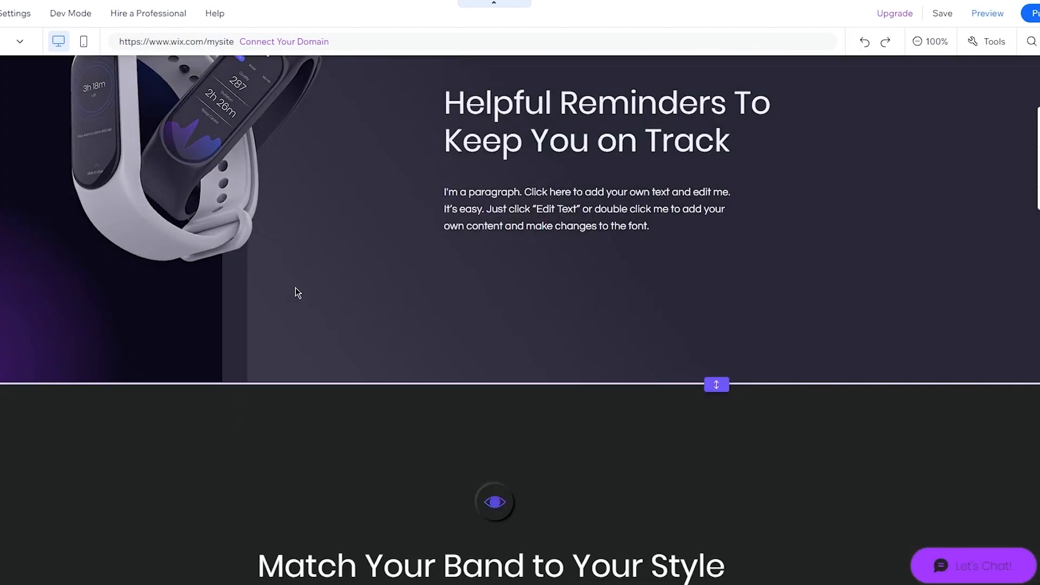
pyautogui.scroll(20, 563, 306)
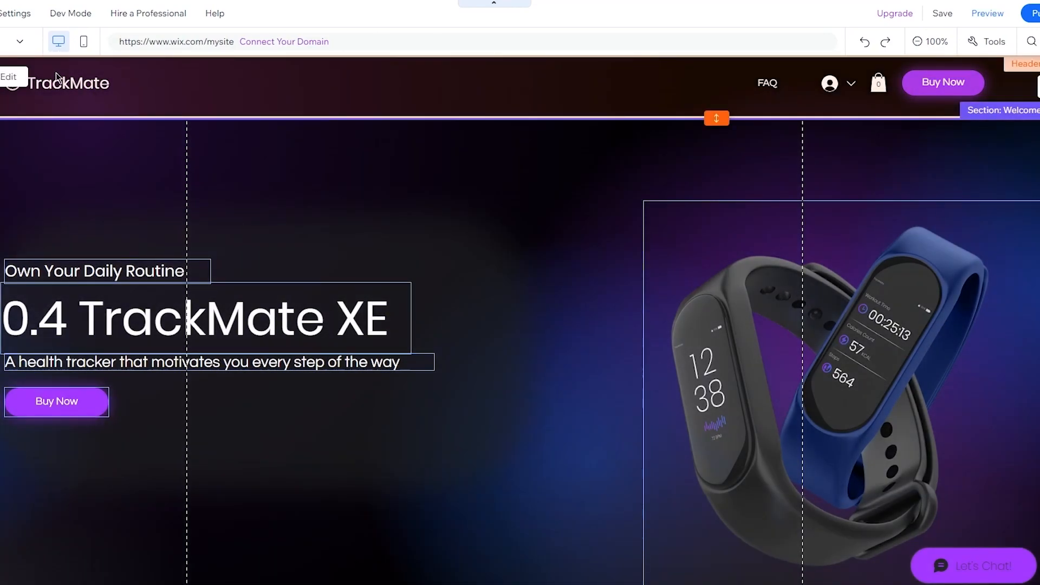
# Step: Upload pngwing.com (4).png to the site files from the header logo's vector art chooser, and close the chooser
pyautogui.click(56, 79)
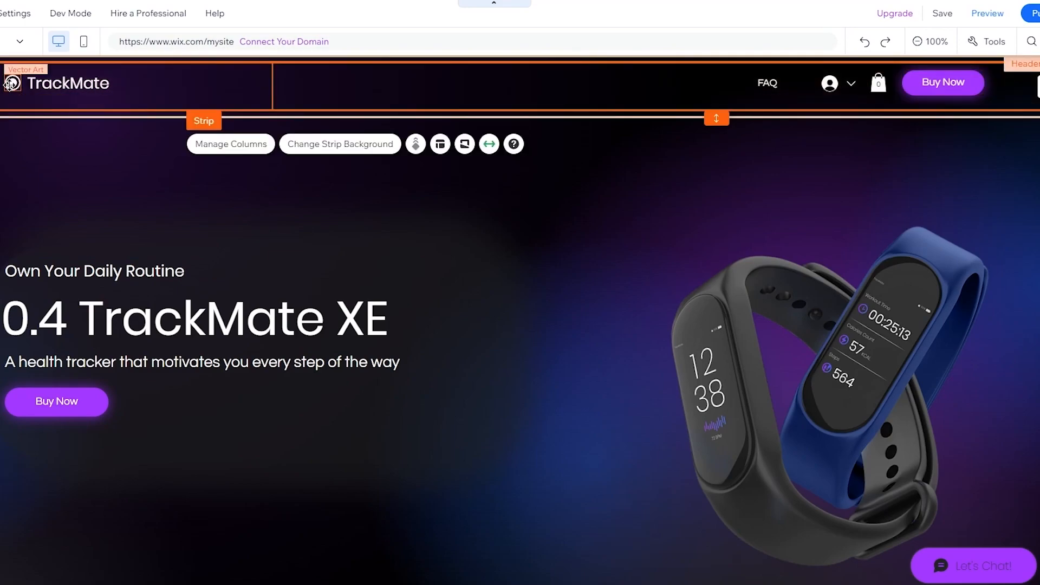
pyautogui.click(12, 83)
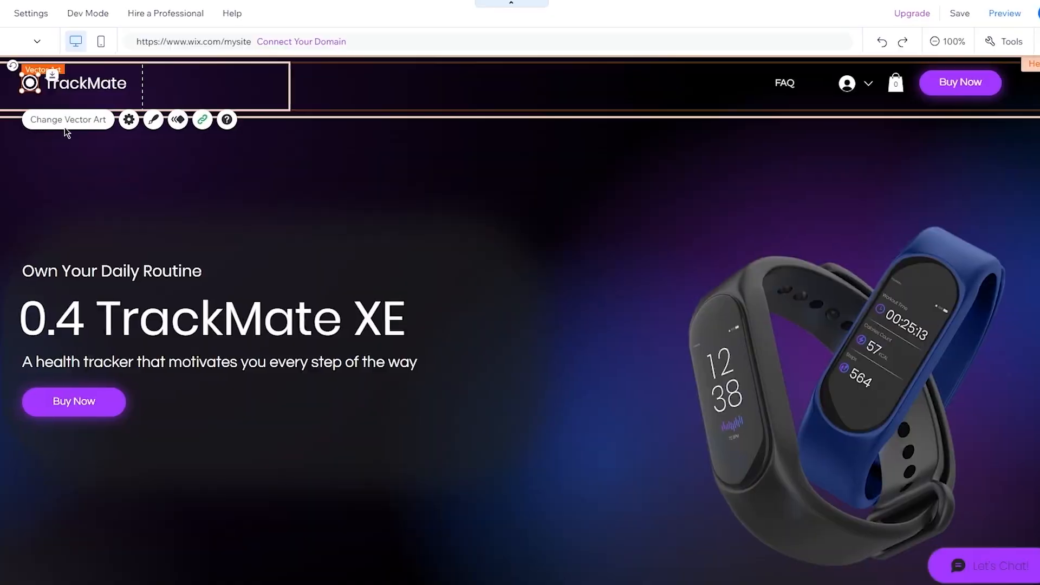
pyautogui.click(65, 124)
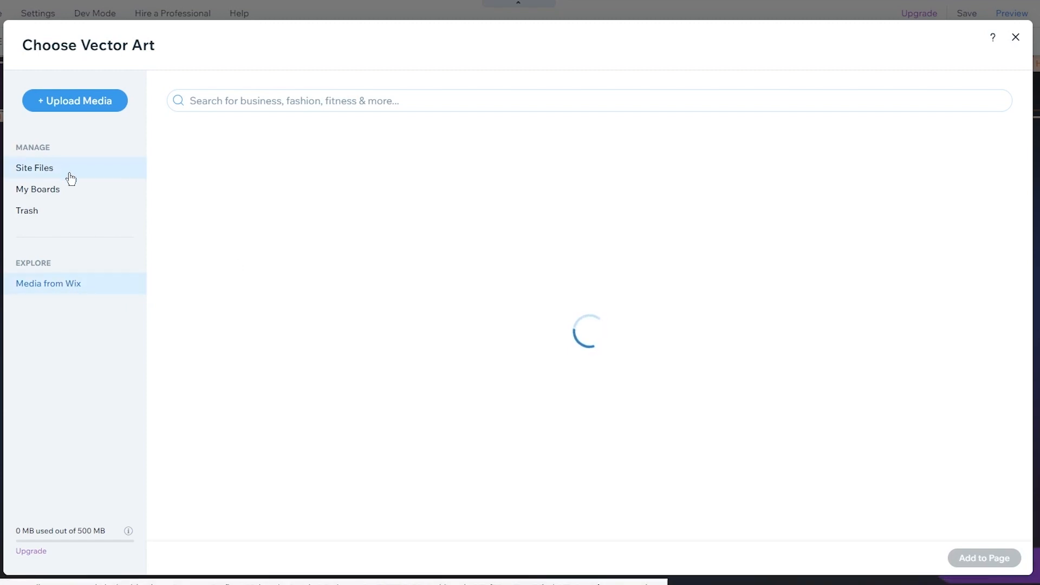
pyautogui.click(83, 104)
pyautogui.click(483, 318)
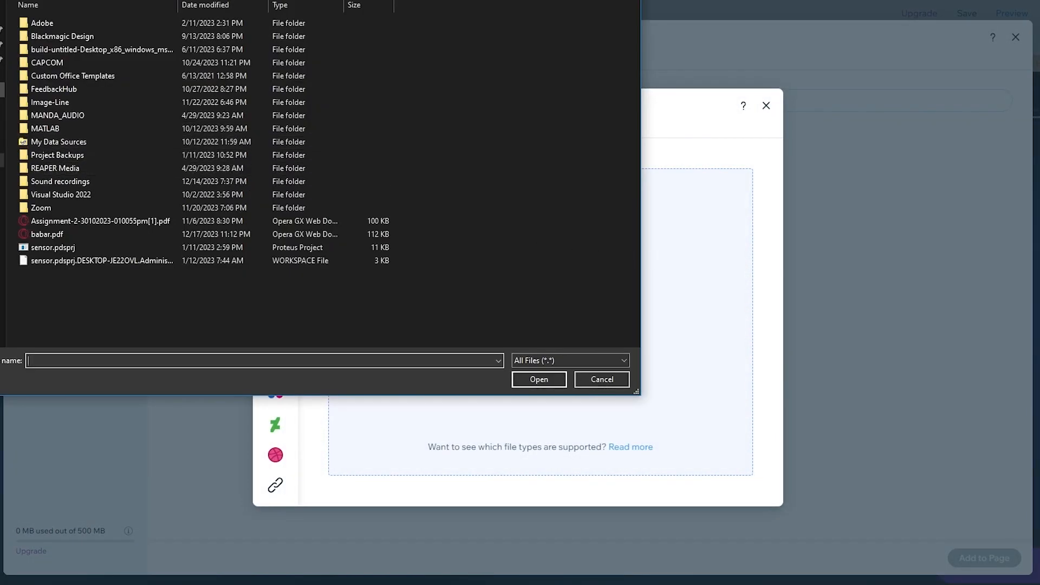
pyautogui.click(2, 90)
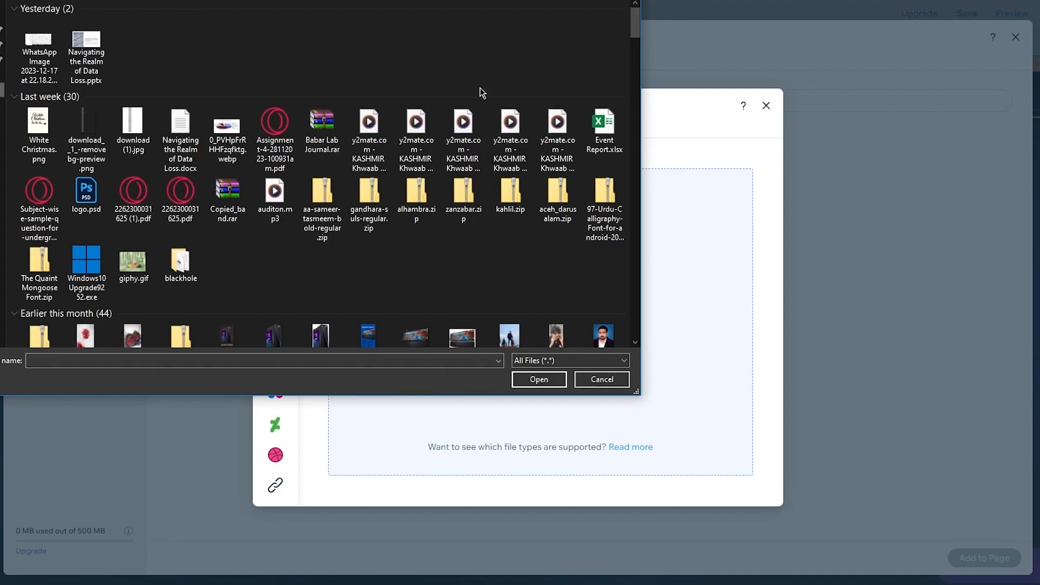
pyautogui.moveTo(636, 29); pyautogui.dragTo(636, 54)
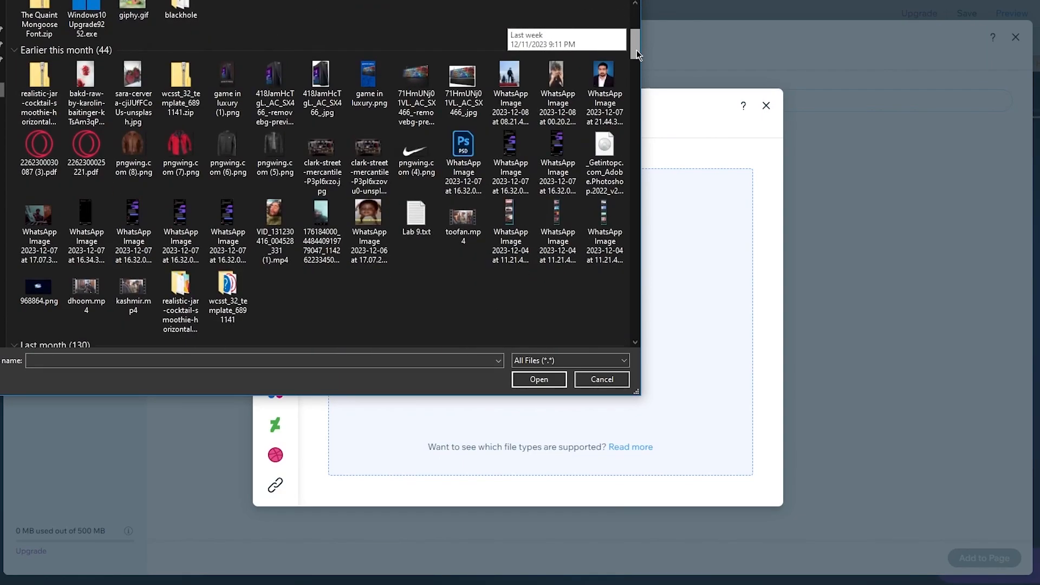
pyautogui.doubleClick(415, 157)
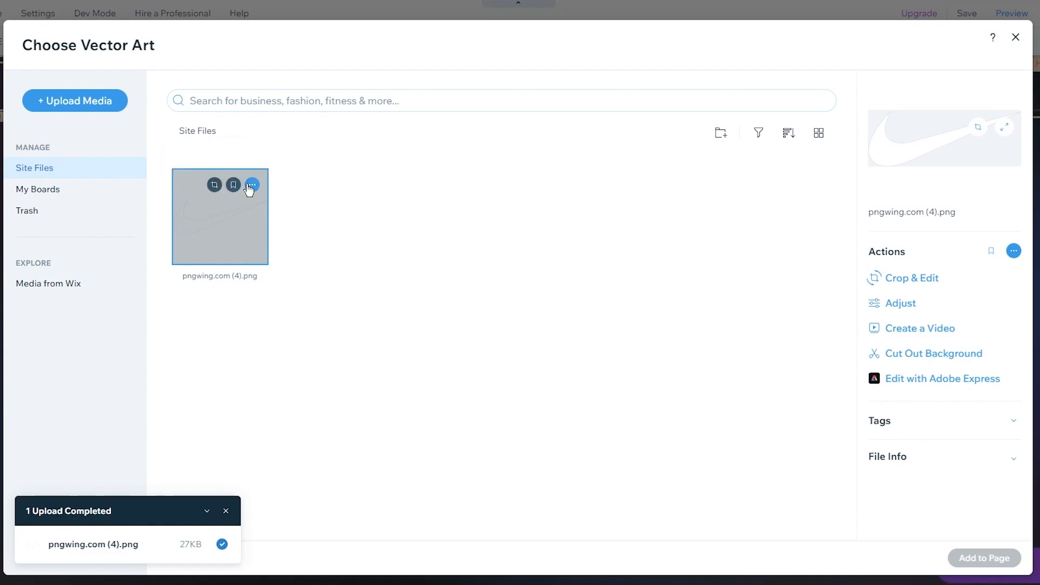
pyautogui.click(226, 510)
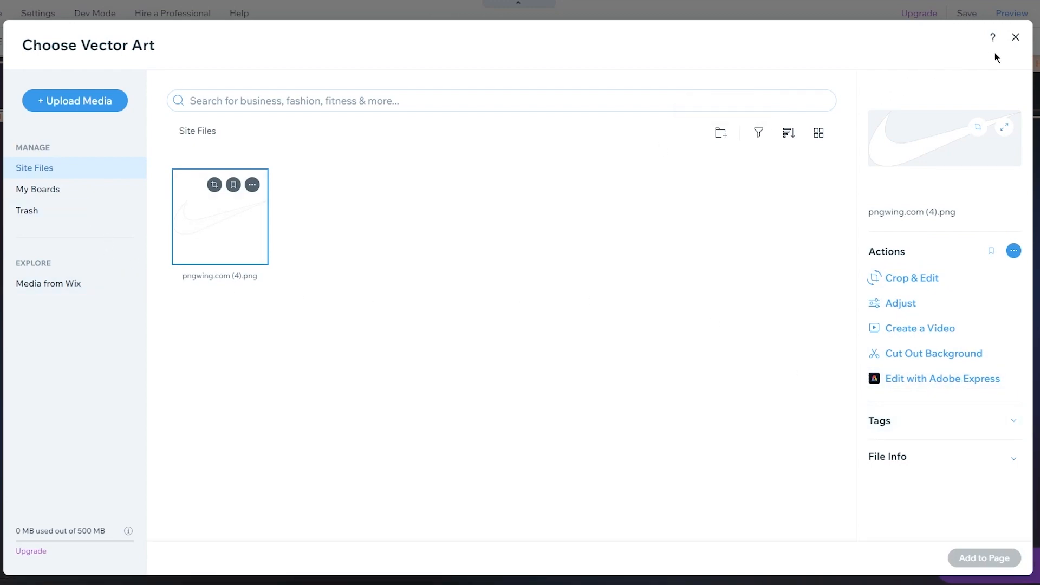
pyautogui.click(1011, 47)
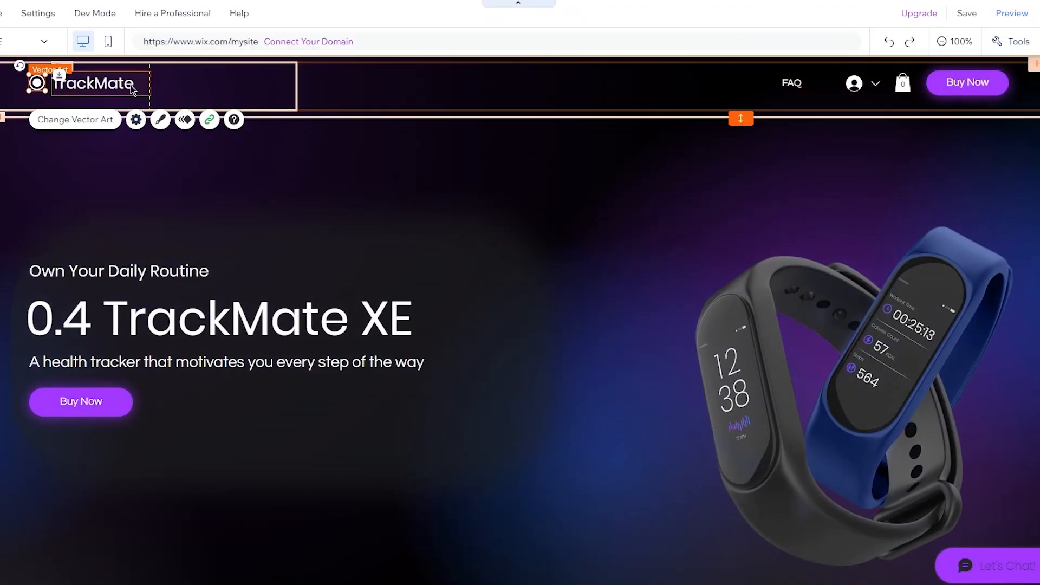
# Step: Replace the TrackMate brand text in the header with Nike and deselect it
pyautogui.click(132, 89)
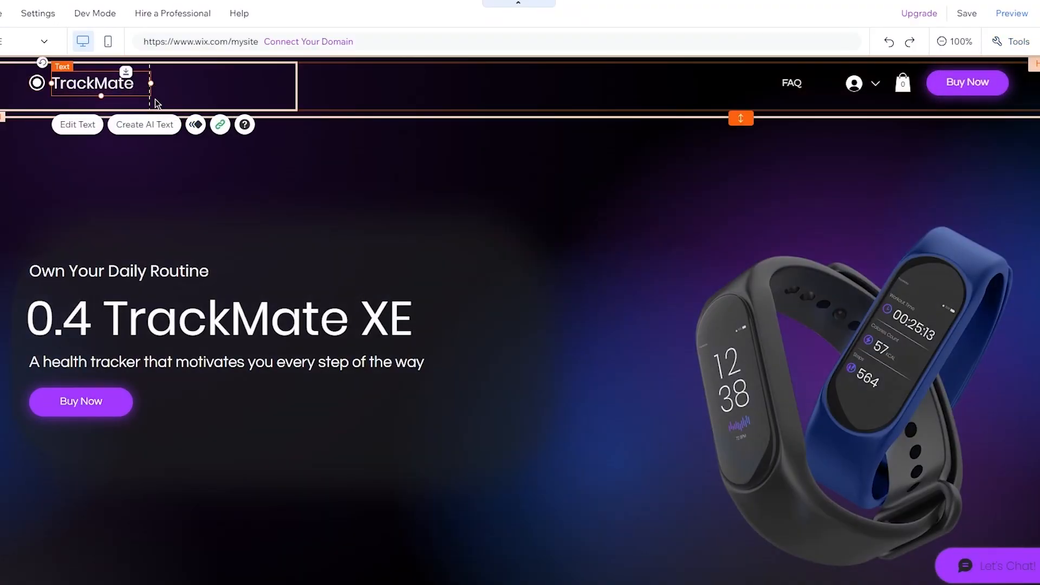
pyautogui.doubleClick(124, 85)
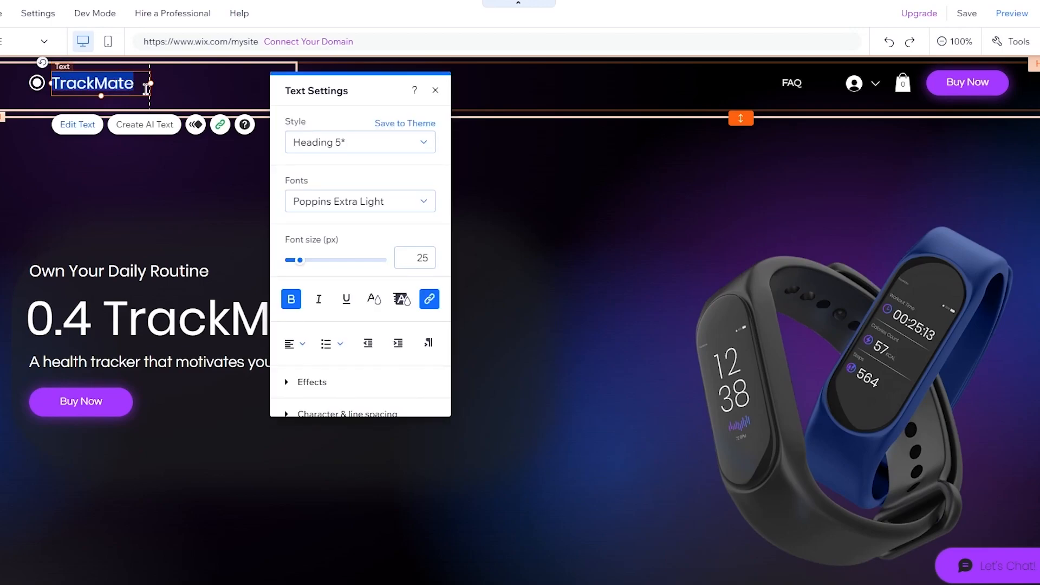
pyautogui.write('Nike')
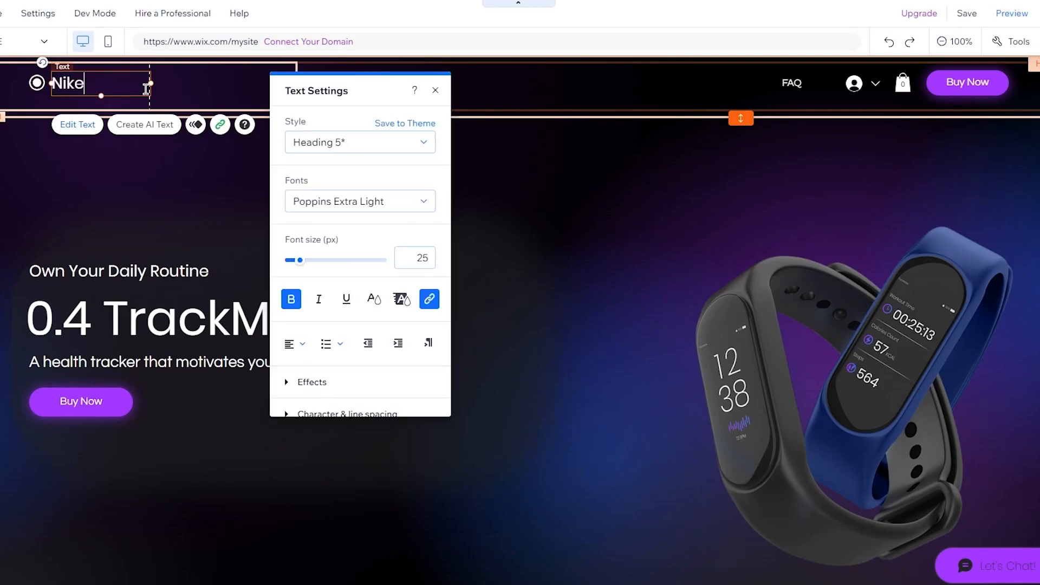
pyautogui.click(523, 214)
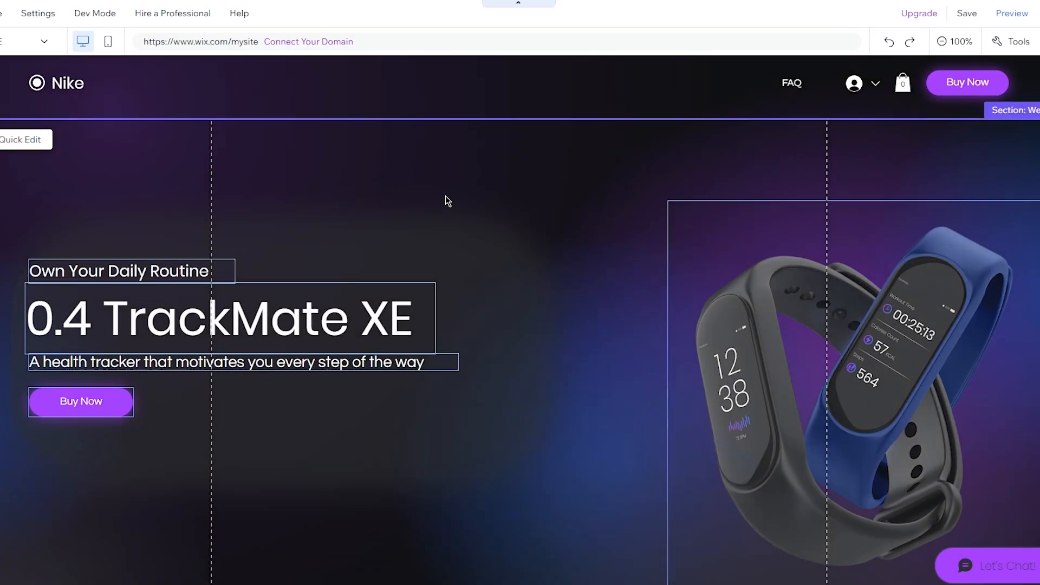
pyautogui.scroll(-15, 603, 196)
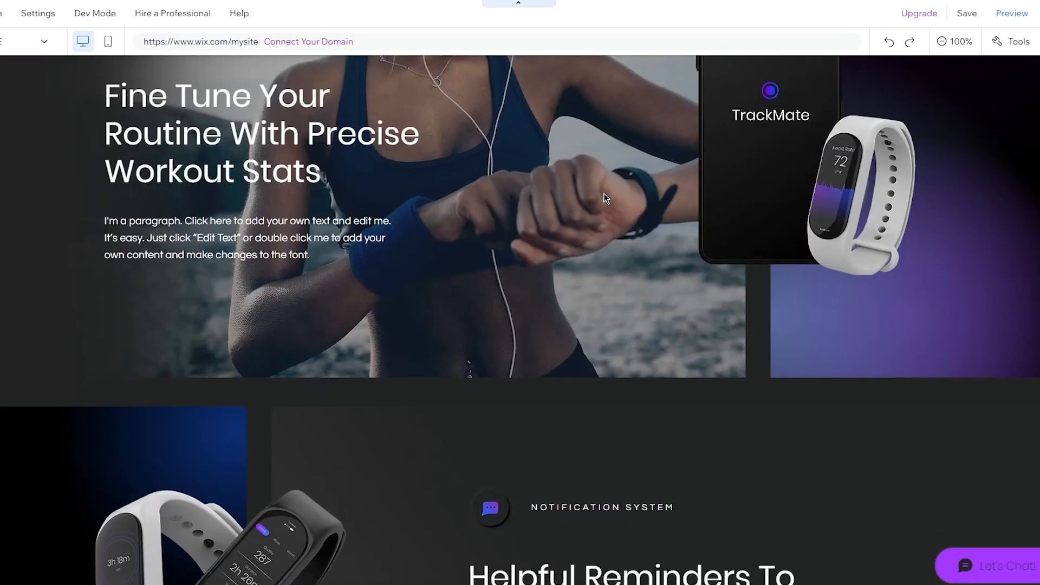
pyautogui.scroll(-5, 606, 198)
pyautogui.scroll(-20, 605, 199)
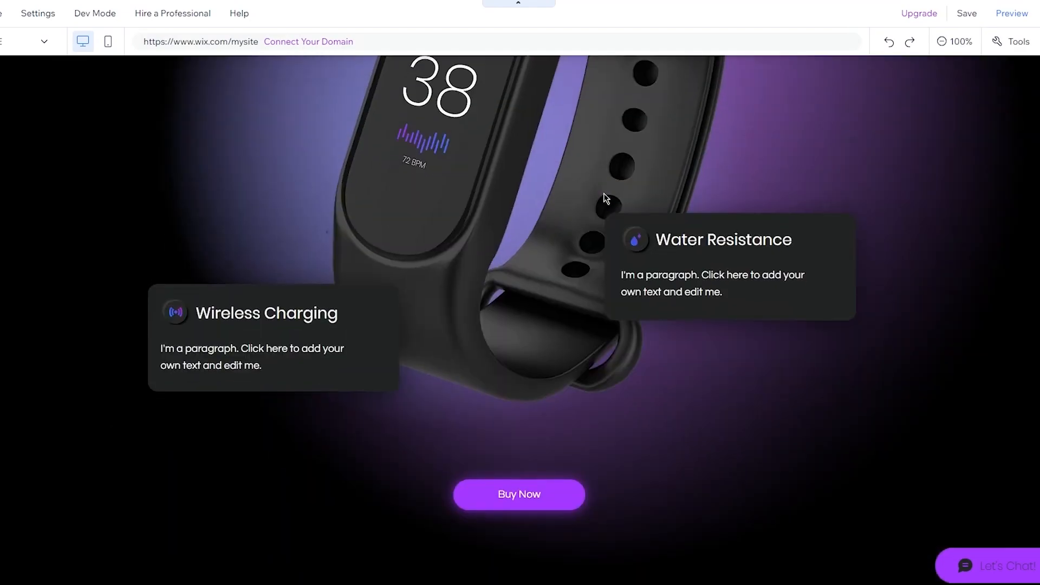
pyautogui.scroll(20, 614, 198)
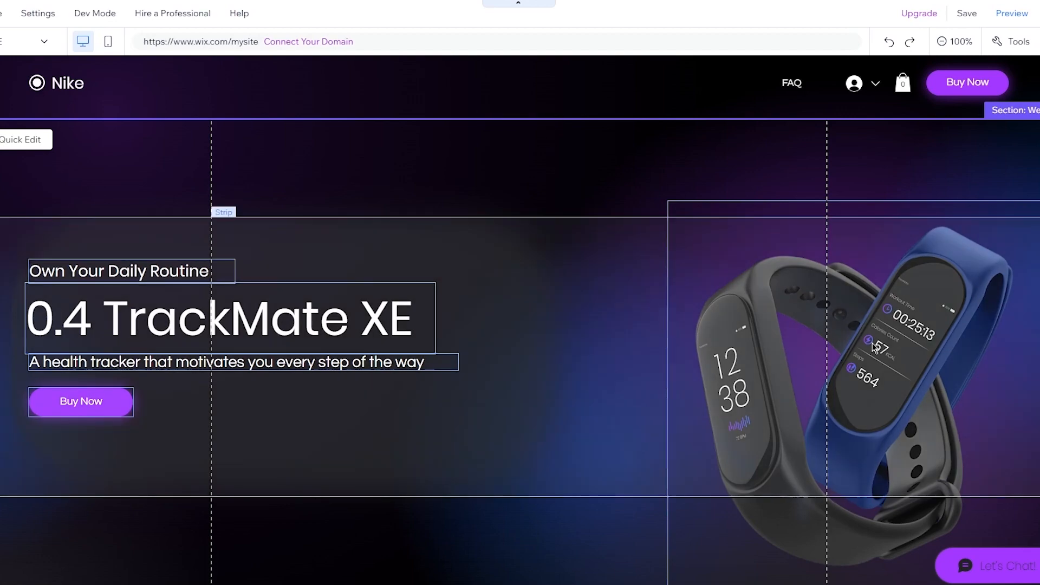
pyautogui.click(515, 368)
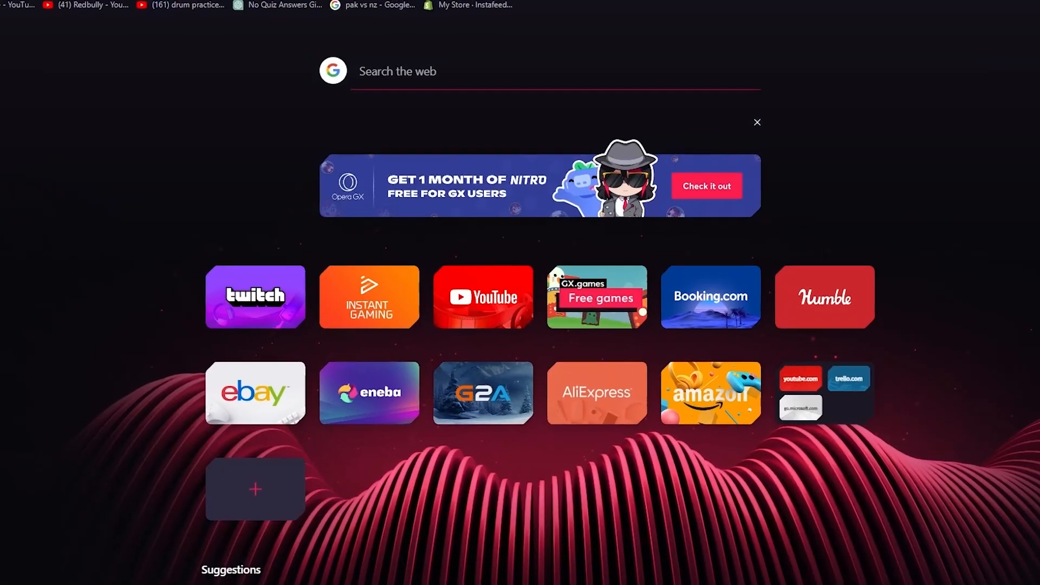
pyautogui.write('nike wa')
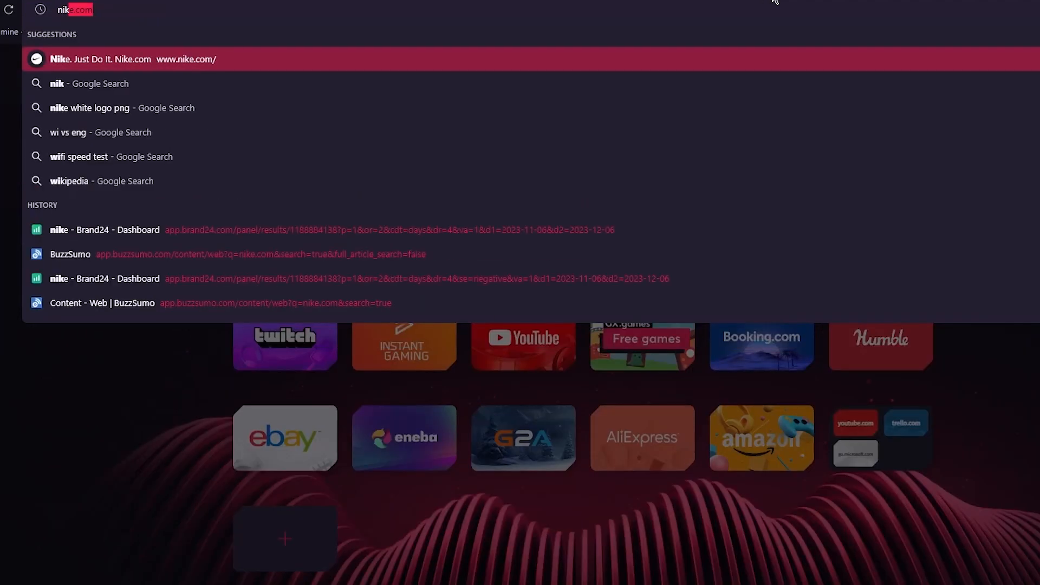
pyautogui.press('F11')
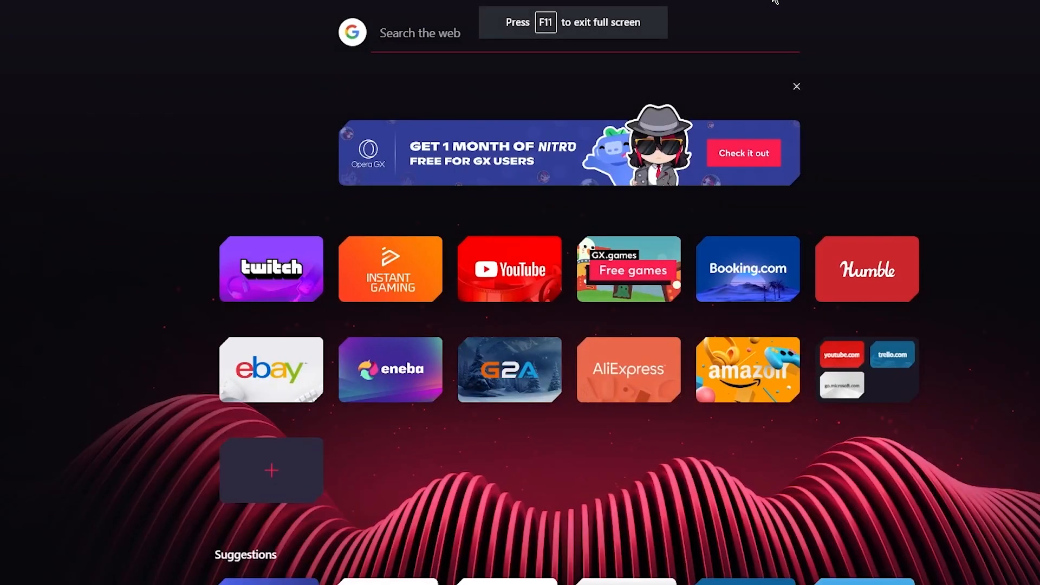
pyautogui.press('F11')
pyautogui.click(685, 15)
pyautogui.write('tch')
pyautogui.press('Return')
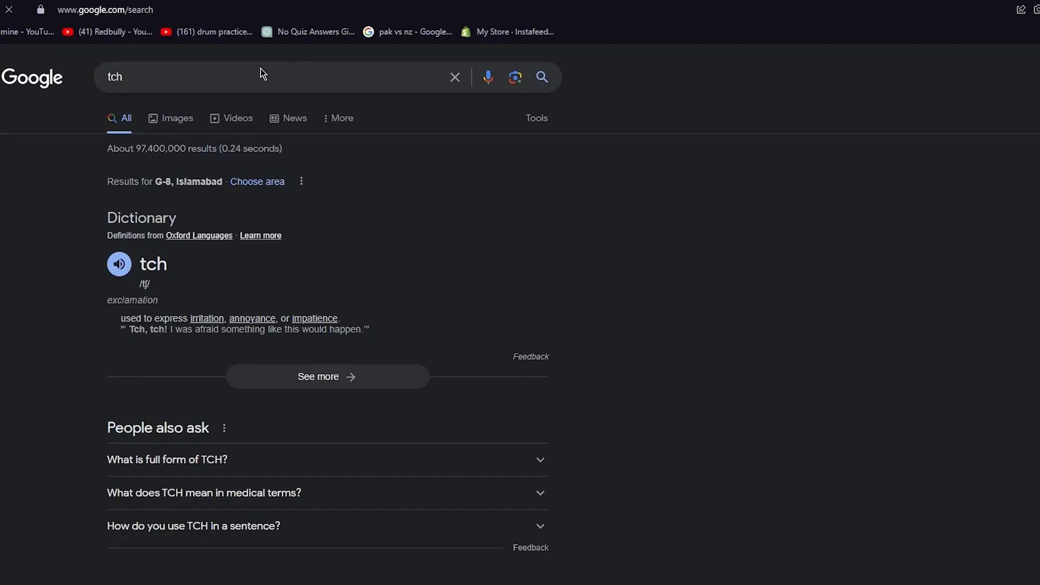
# Step: Search Google for nike watch and show the image results
pyautogui.write('nike watc')
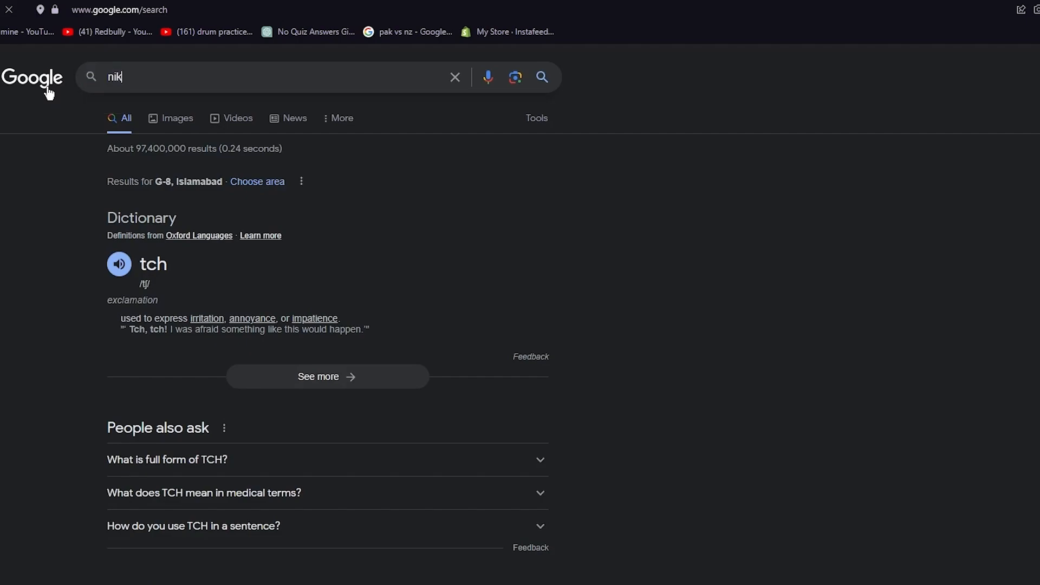
pyautogui.write('h')
pyautogui.press('Return')
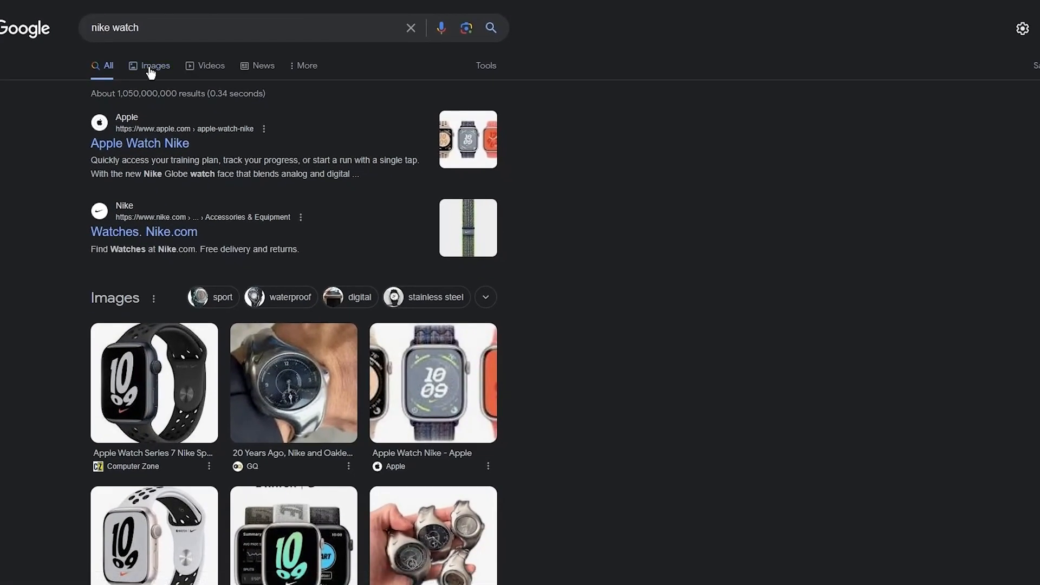
pyautogui.click(148, 65)
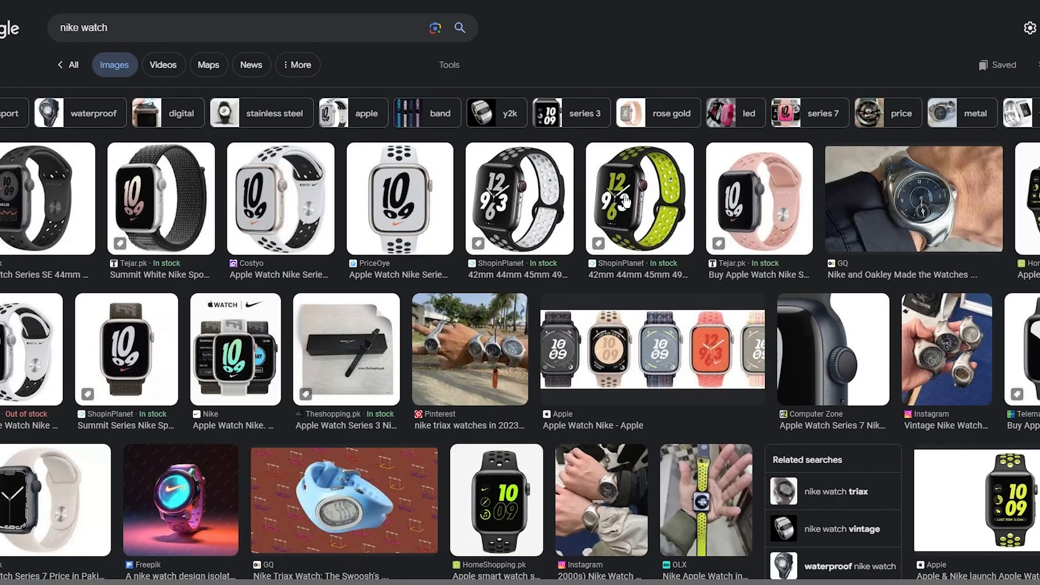
# Step: Open the black Nike sports watch with the white-lined strap in its own tab and save it as download (11).jpeg
pyautogui.click(510, 190)
pyautogui.rightClick(875, 227)
pyautogui.click(907, 335)
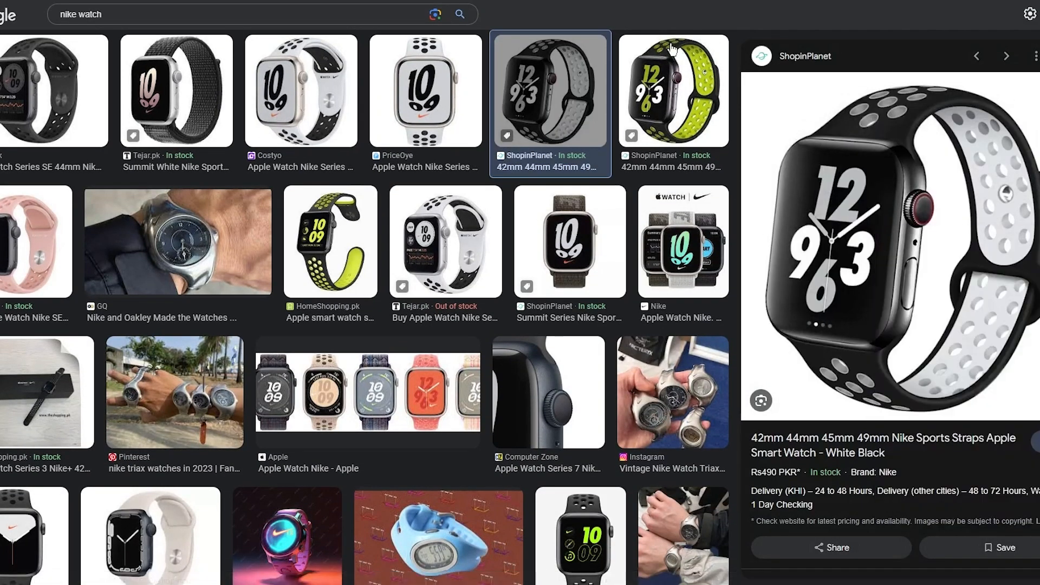
pyautogui.click(623, 0)
pyautogui.rightClick(505, 305)
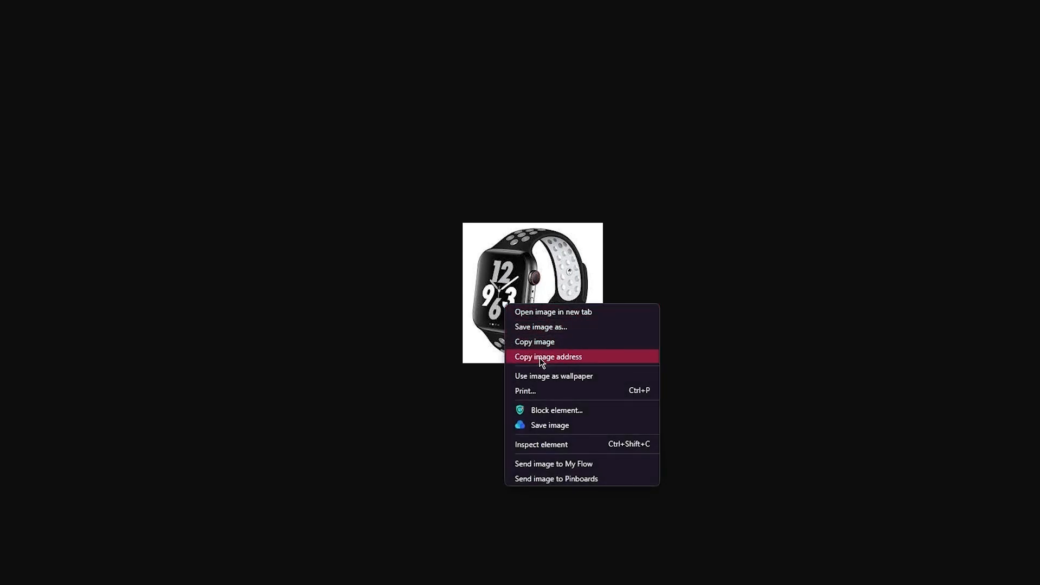
pyautogui.click(544, 330)
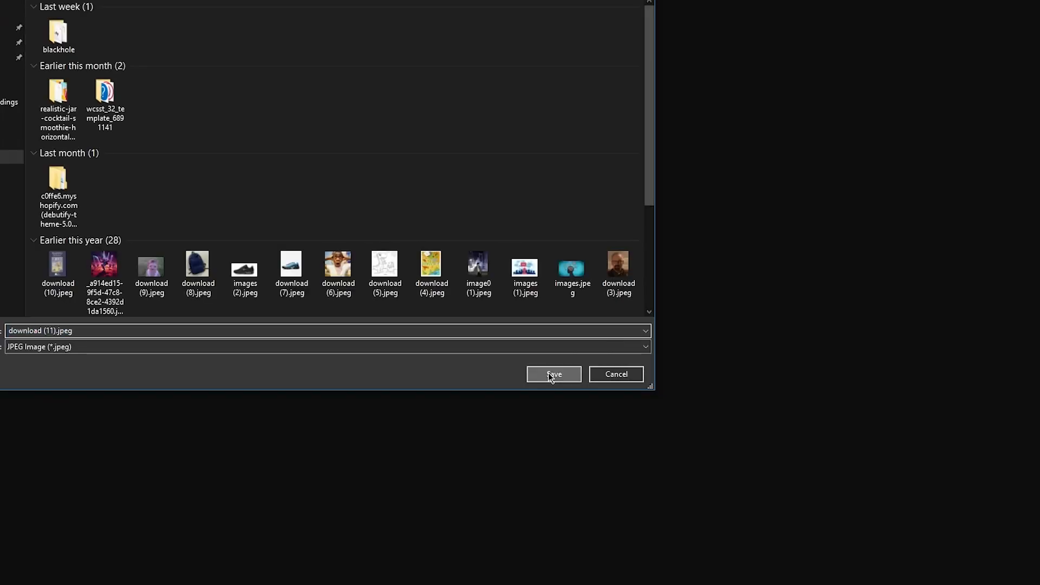
pyautogui.click(548, 373)
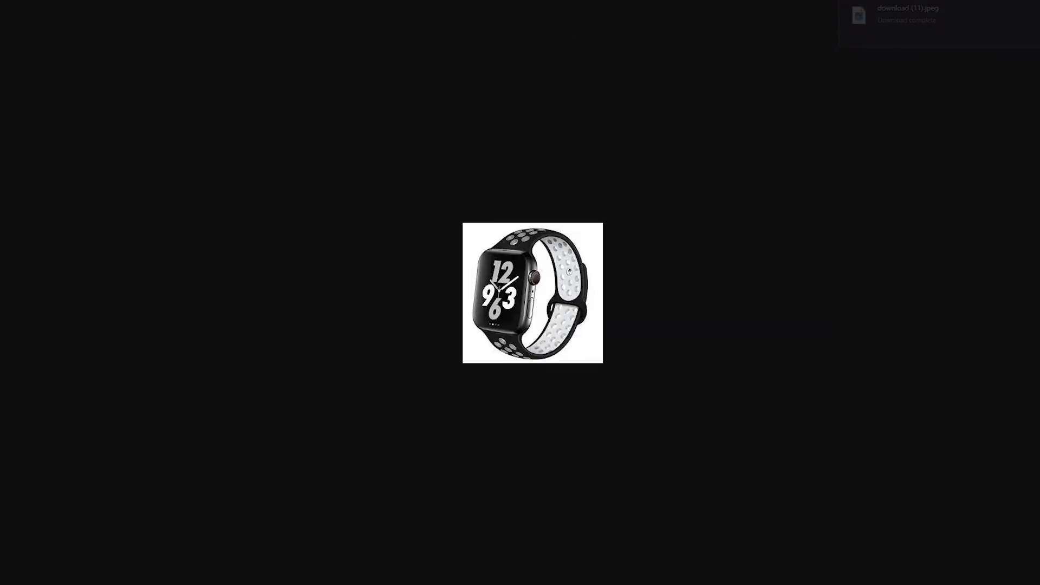
# Step: Switch to remove.bg, upload the saved watch photo to remove its background, and download the cutout
pyautogui.write('rem')
pyautogui.press('Return')
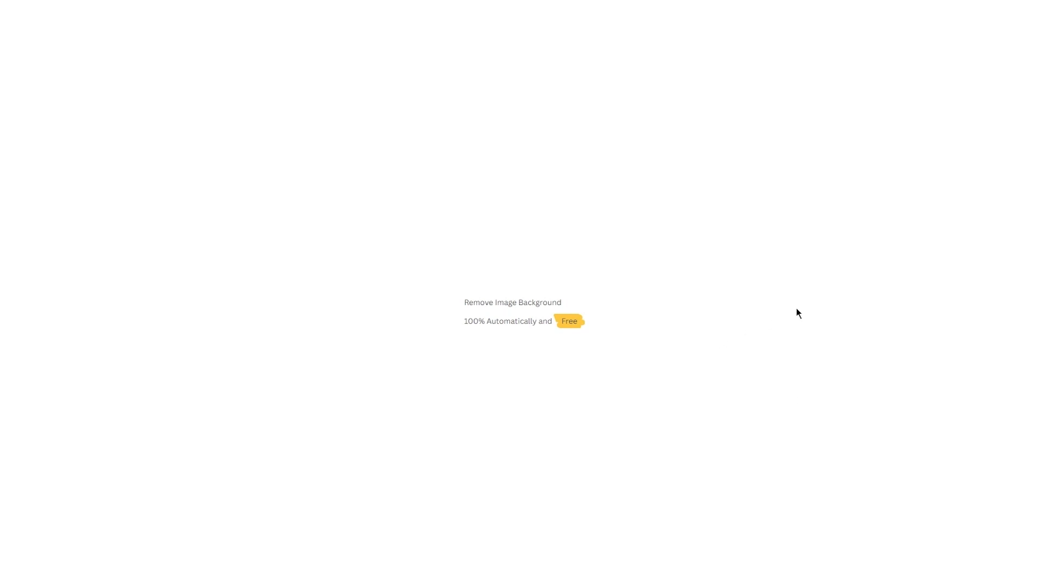
pyautogui.click(1002, 2)
pyautogui.moveTo(985, 41); pyautogui.dragTo(682, 176)
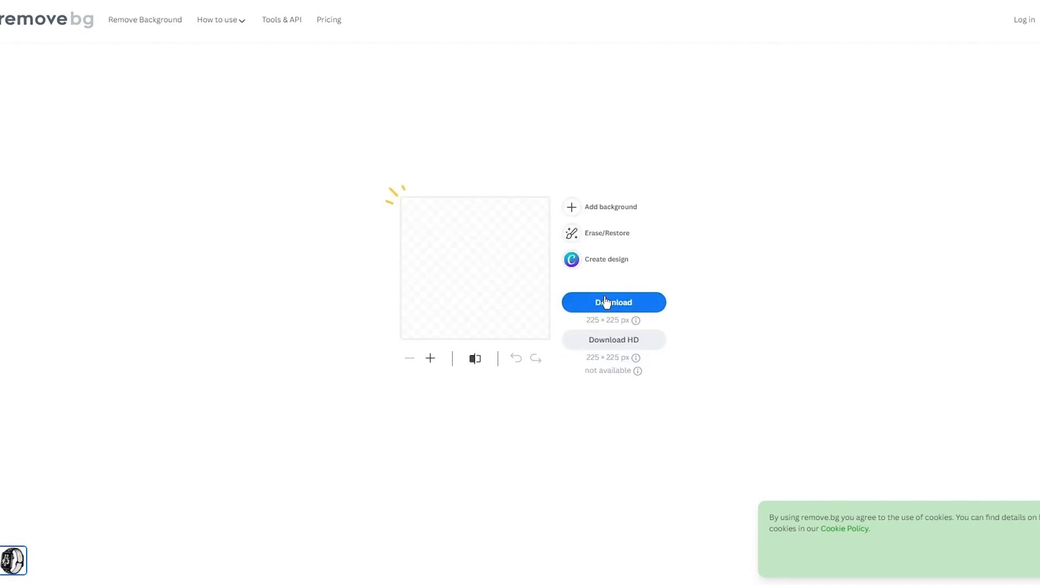
pyautogui.click(613, 302)
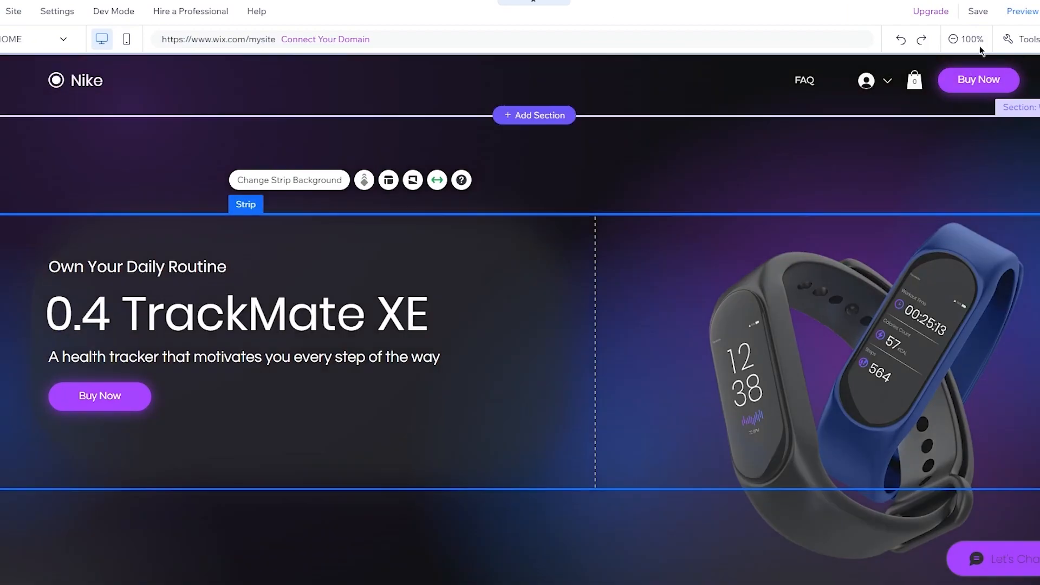
# Step: Return to the Wix editor, add the downloaded watch cutout to the welcome section, and delete the original fitness bands image
pyautogui.click(1029, 1)
pyautogui.moveTo(962, 52); pyautogui.dragTo(752, 353)
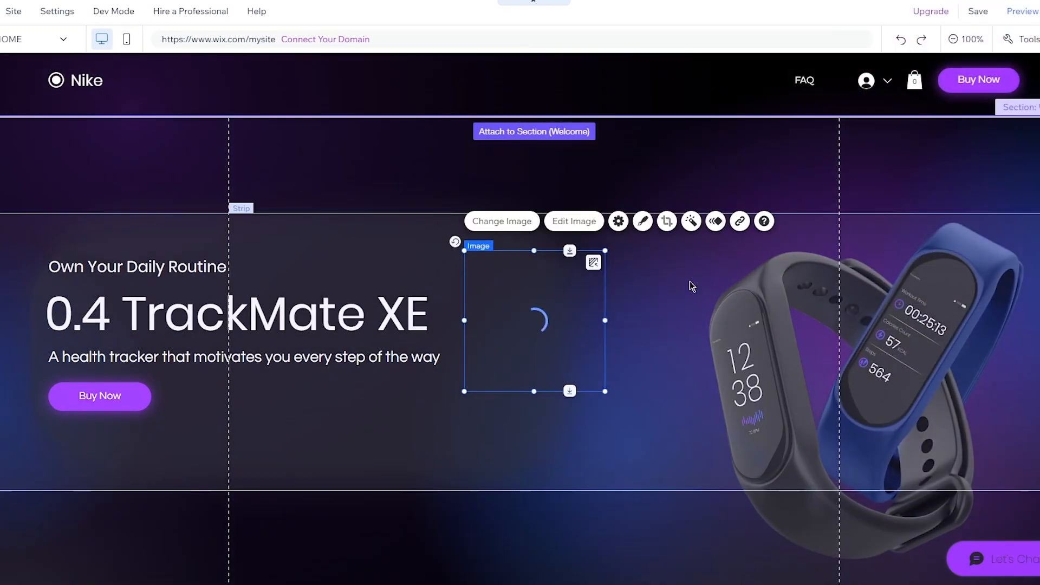
pyautogui.click(915, 364)
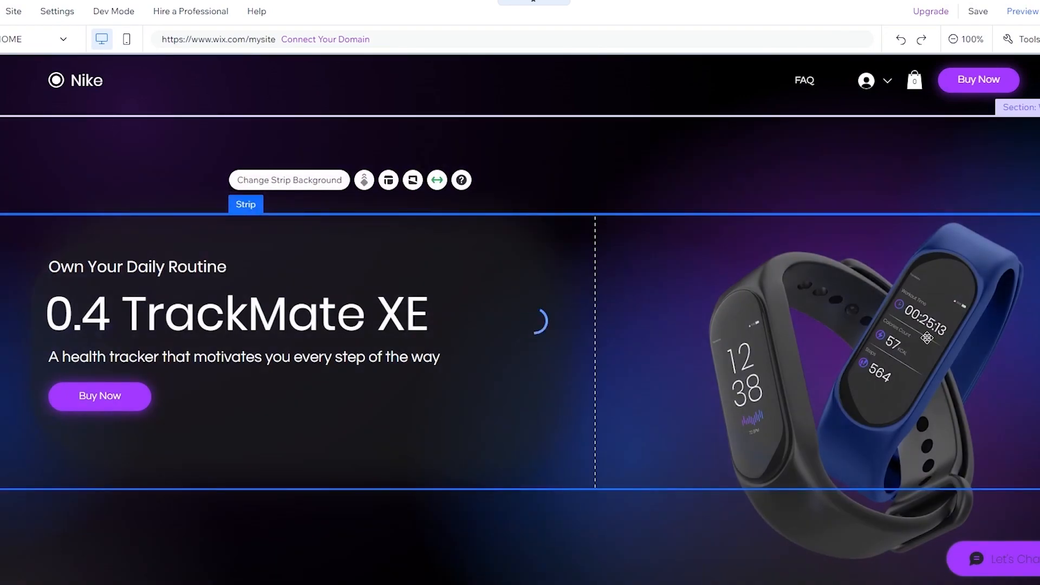
pyautogui.click(823, 529)
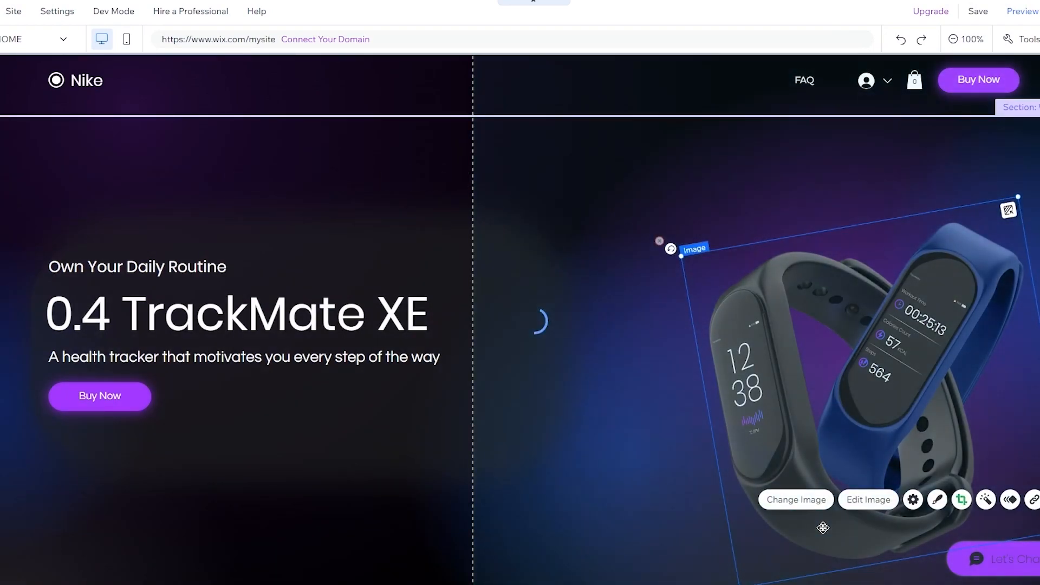
pyautogui.press('Delete')
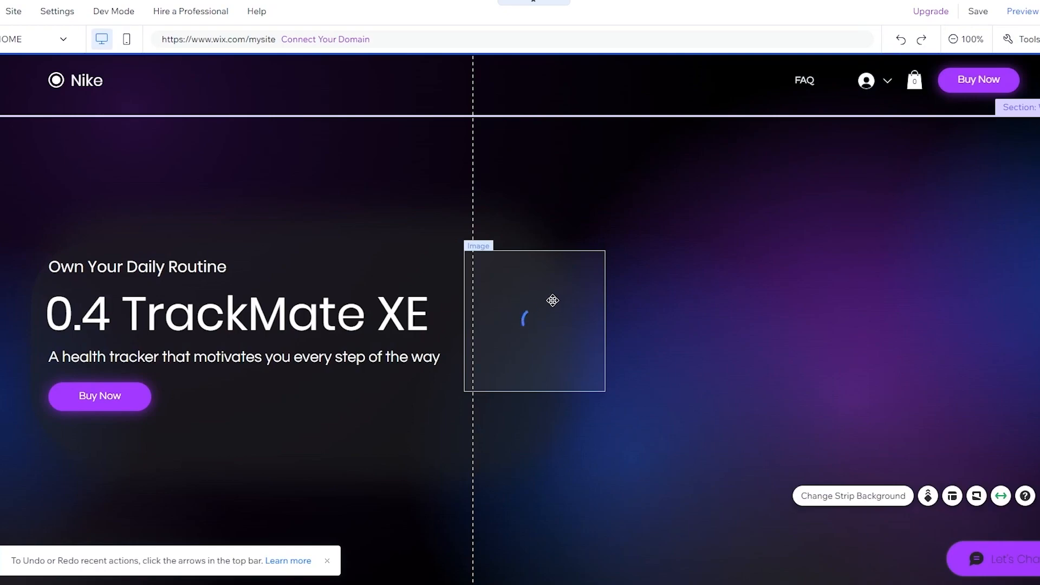
# Step: Move the watch cutout into the space of the deleted image and enlarge it to the full height of the strip
pyautogui.moveTo(550, 301); pyautogui.dragTo(901, 308)
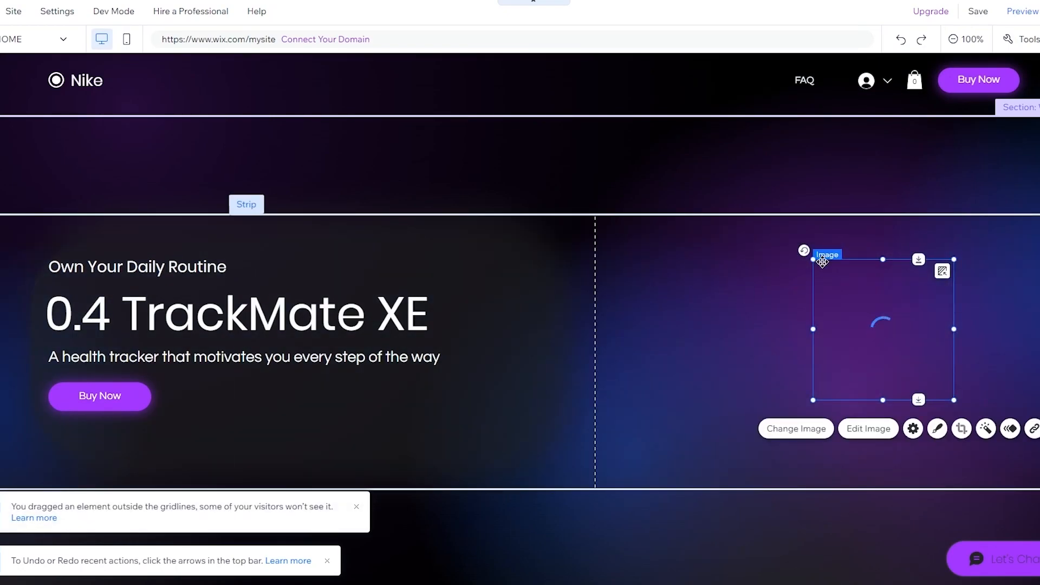
pyautogui.moveTo(822, 262)
pyautogui.mouseDown()
pyautogui.moveTo(647, 165)
pyautogui.moveTo(715, 278)
pyautogui.mouseUp()
pyautogui.moveTo(808, 320); pyautogui.dragTo(869, 407)
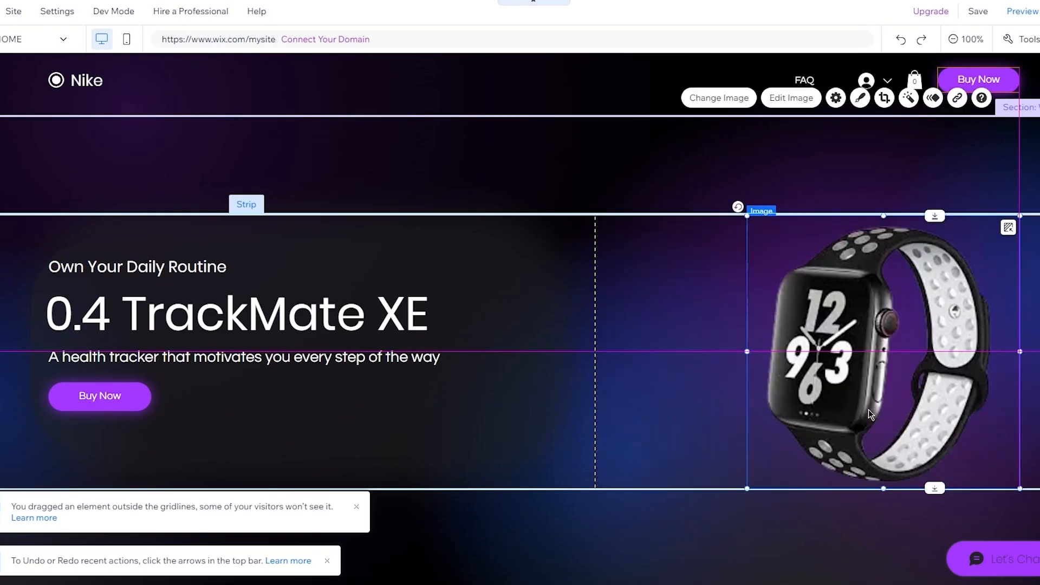
pyautogui.click(615, 402)
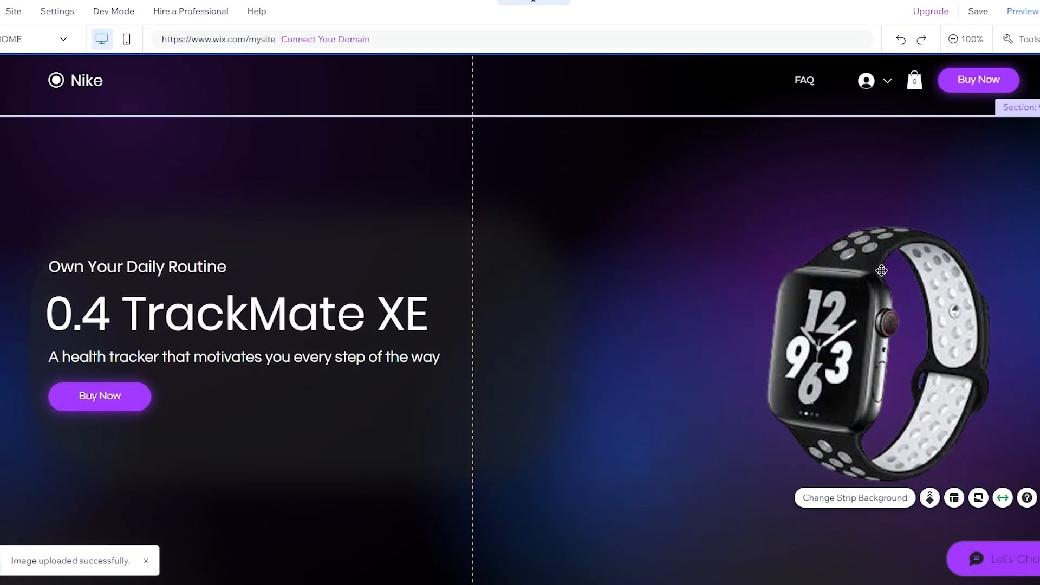
# Step: Close the site editor and go back to the TrackMate template preview
pyautogui.scroll(-4, 412, 244)
pyautogui.scroll(4, 325, 282)
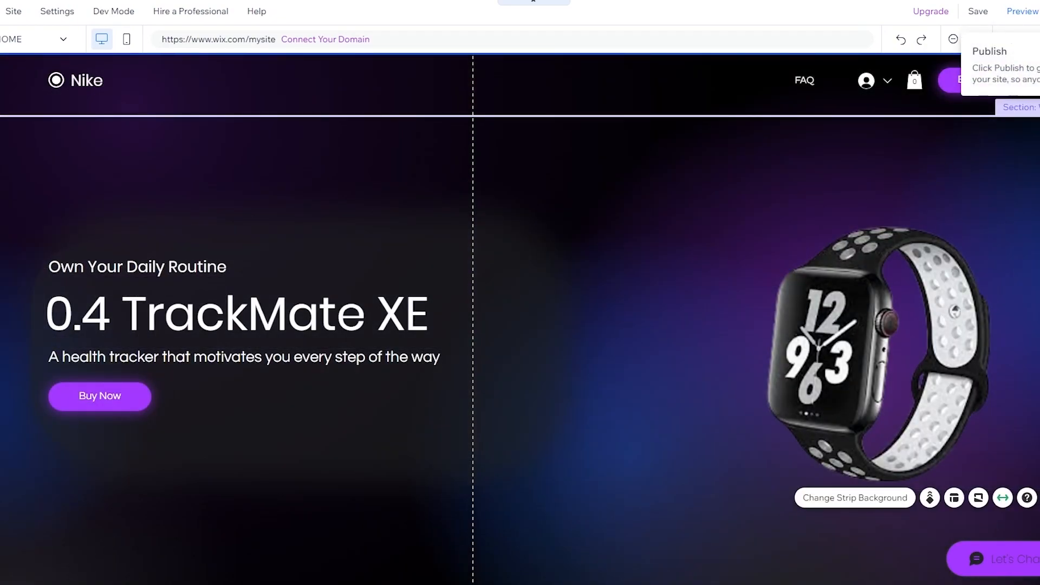
pyautogui.hotkey('ctrl', 'w')
pyautogui.click(610, 33)
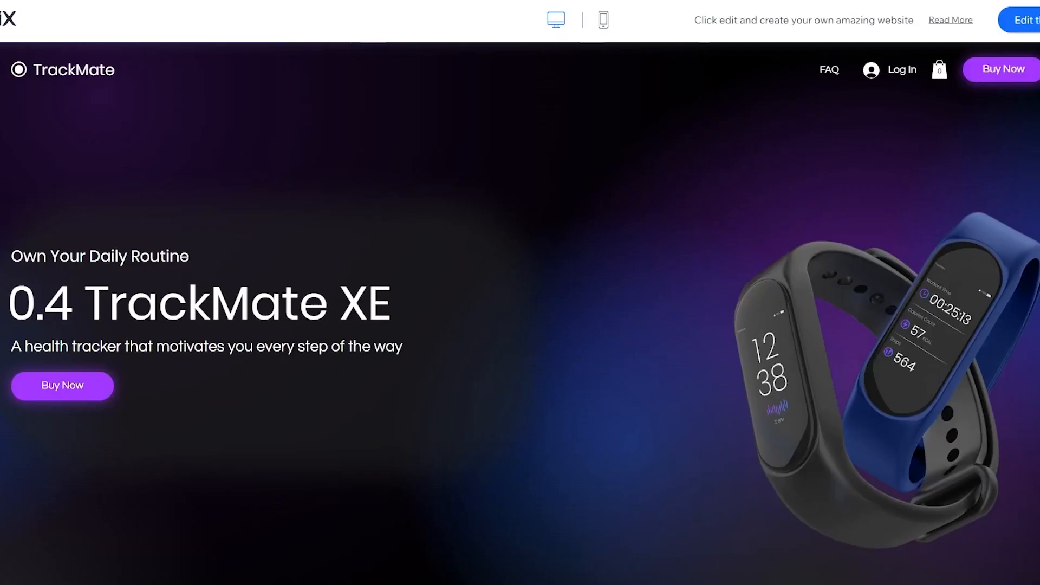